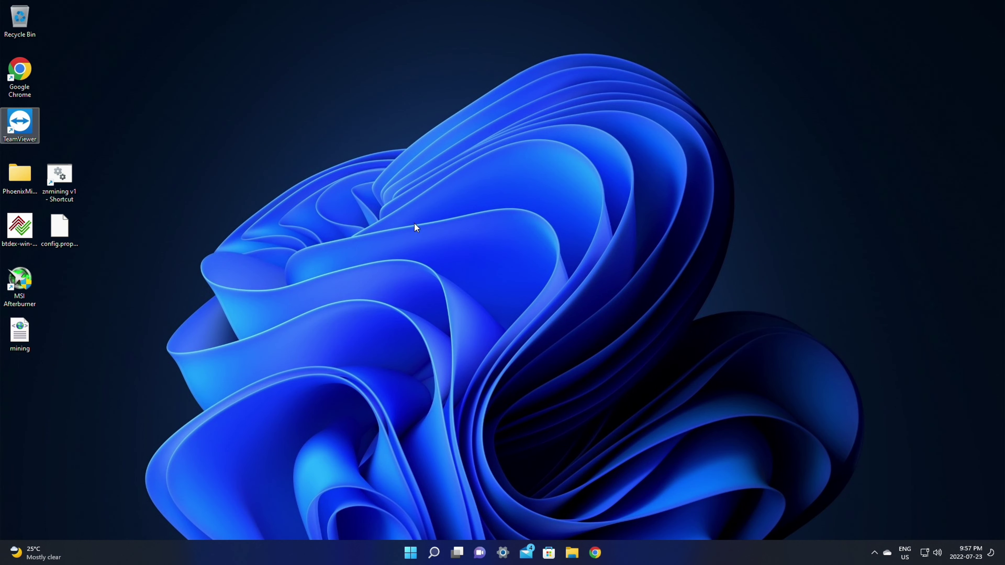
Examine the Recovery options in the Windows system settings, and close Settings.
click(501, 554)
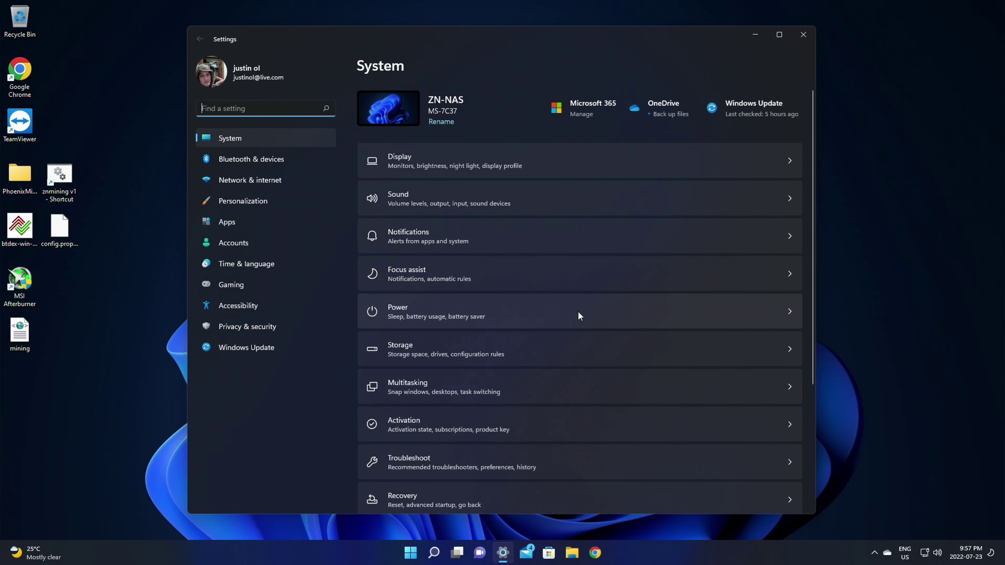
scroll(469, 287, down, 5)
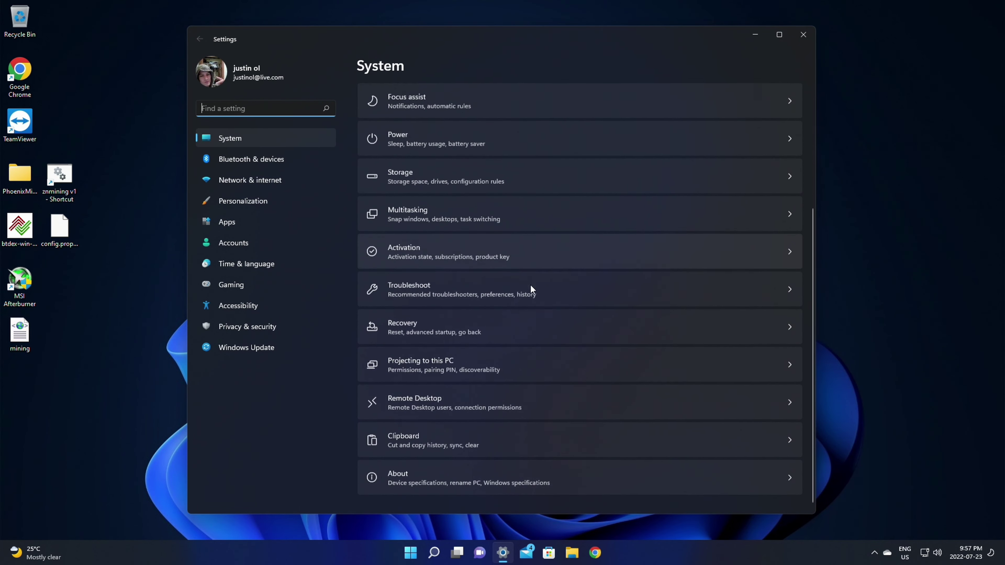
click(583, 324)
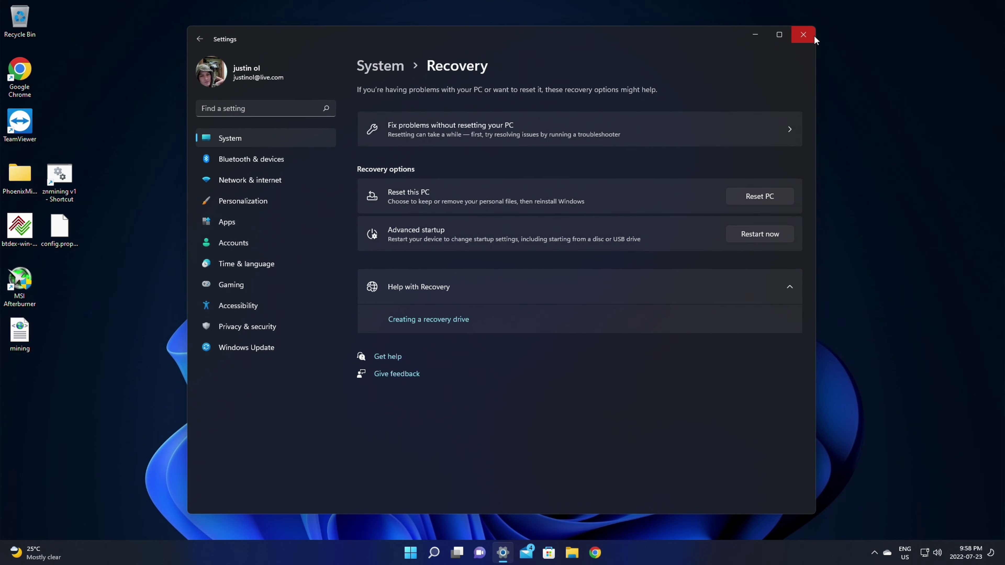
click(802, 35)
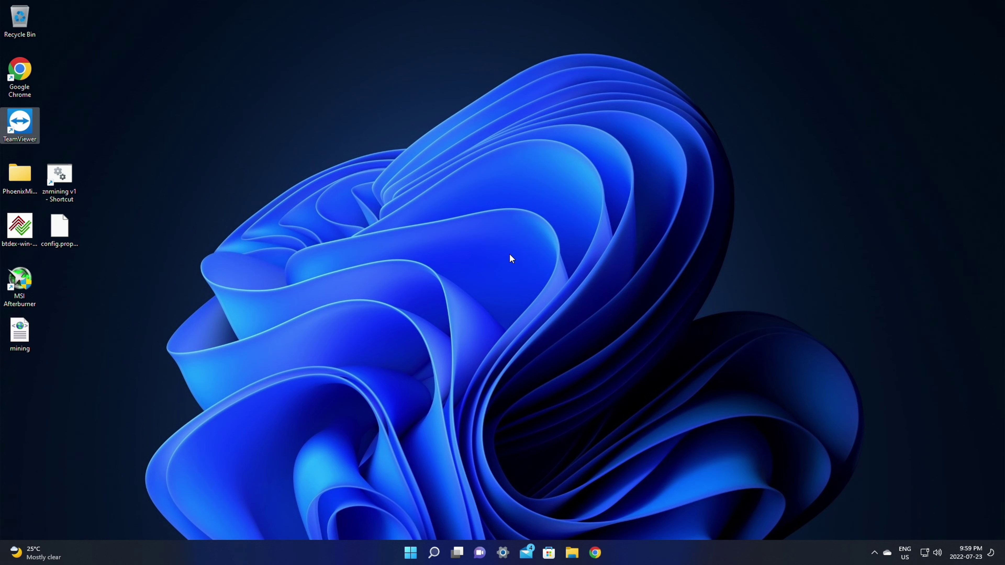
Quick-format the ESD-USB (F:) drive as FAT32 with 16-kilobyte allocation units, and close the file window.
click(571, 555)
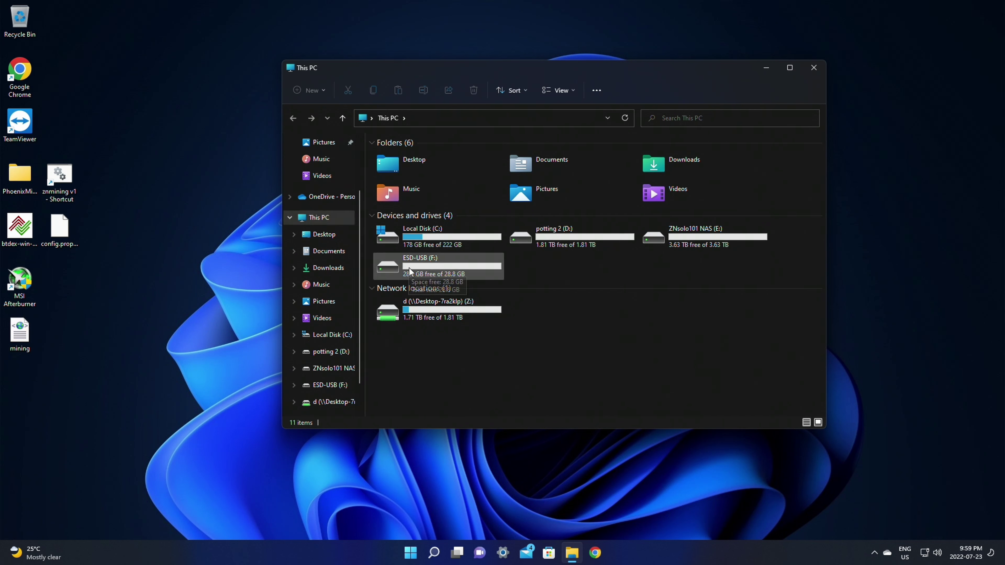
right_click(432, 268)
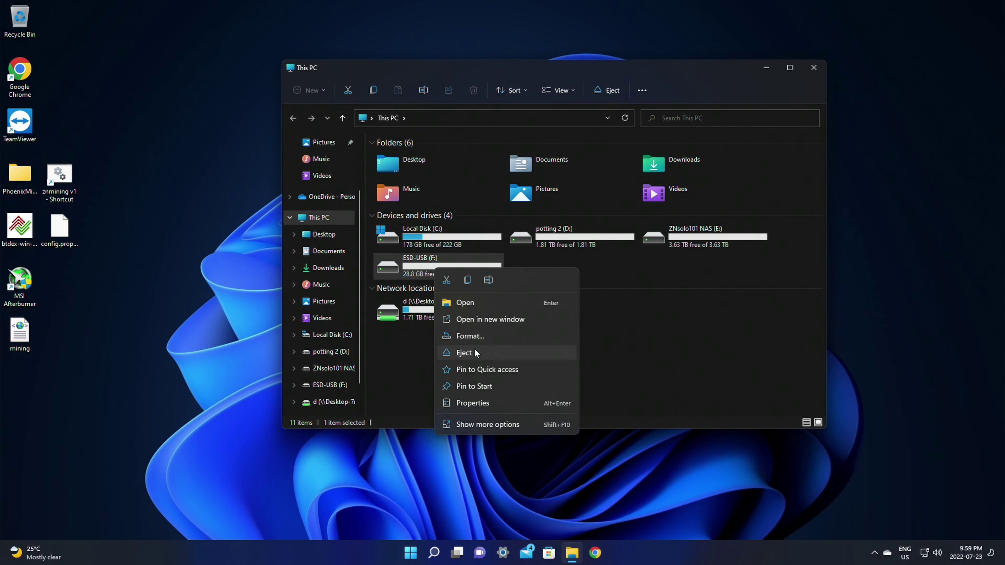
click(477, 336)
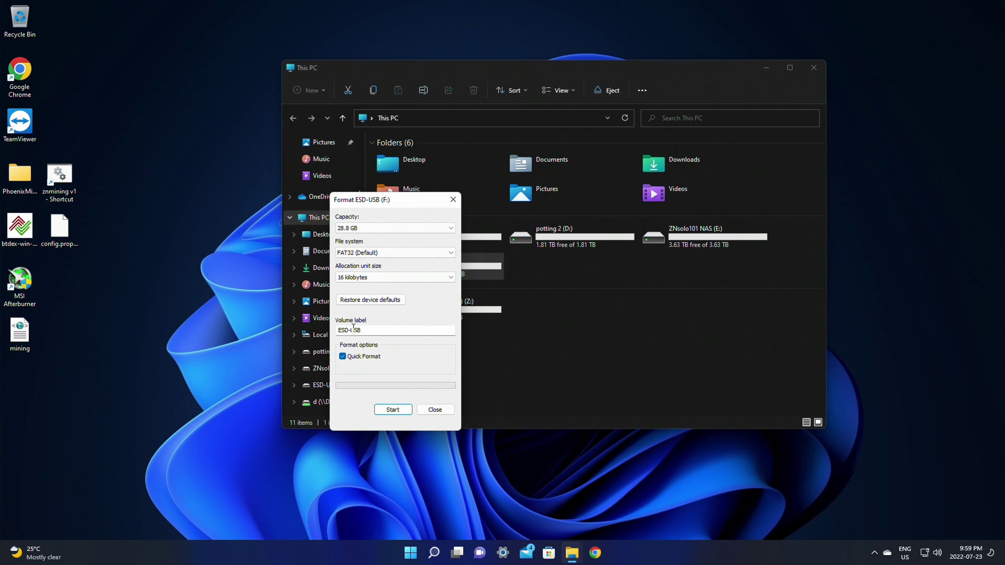
click(392, 410)
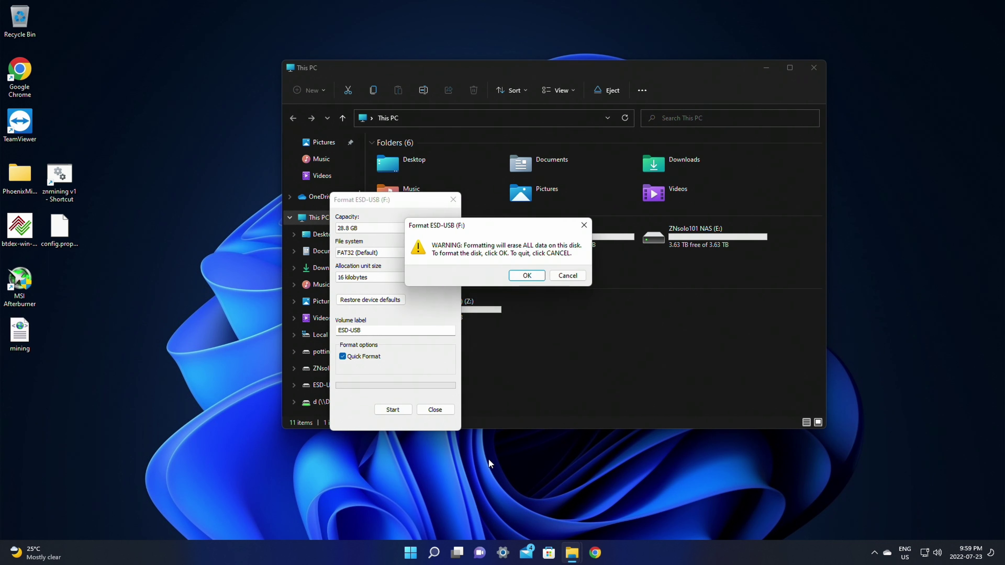
click(524, 277)
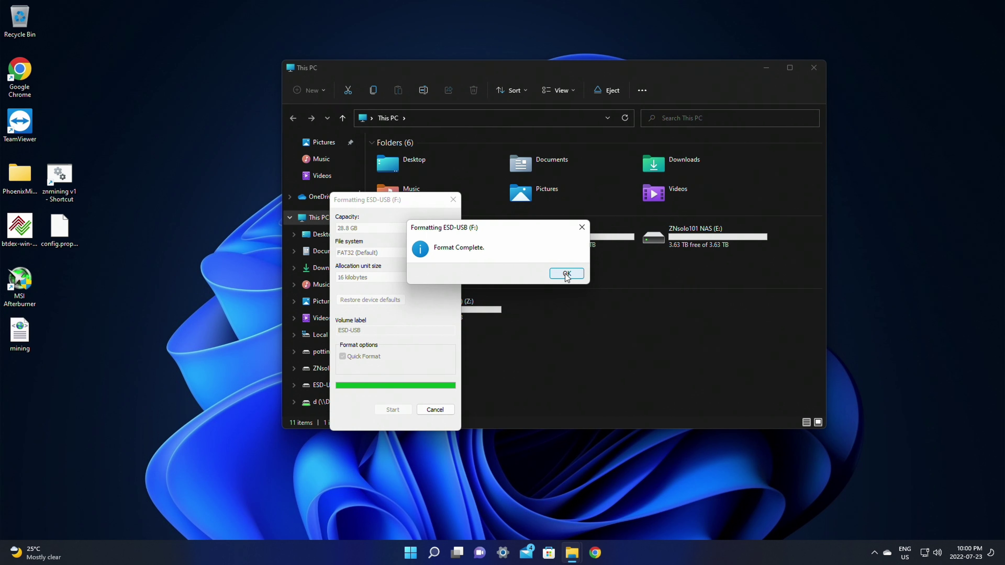
click(566, 273)
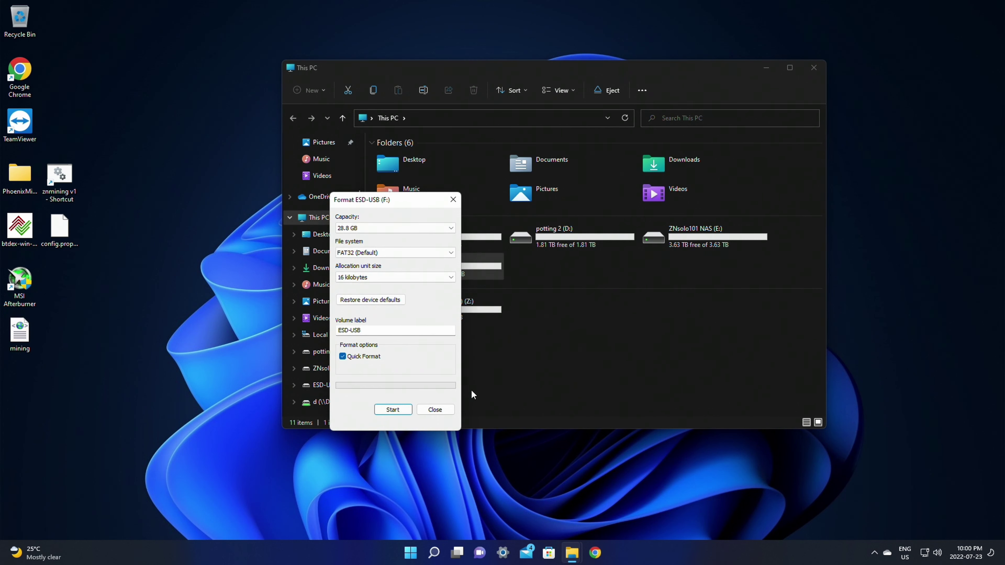
click(439, 411)
click(815, 69)
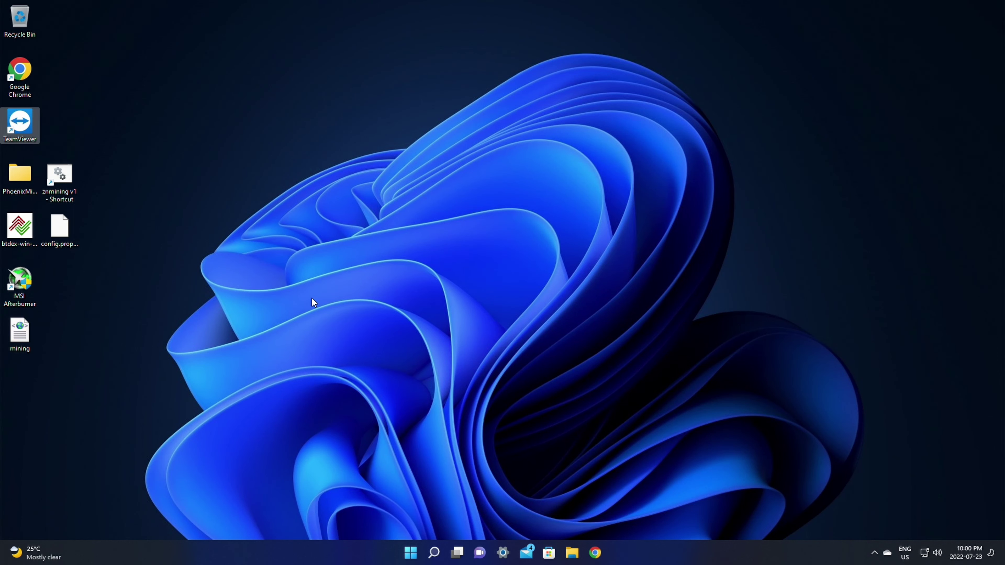
Search Google in Chrome for "windows 11 creation tool" and open Microsoft's Download Windows 11 page.
click(596, 553)
click(498, 223)
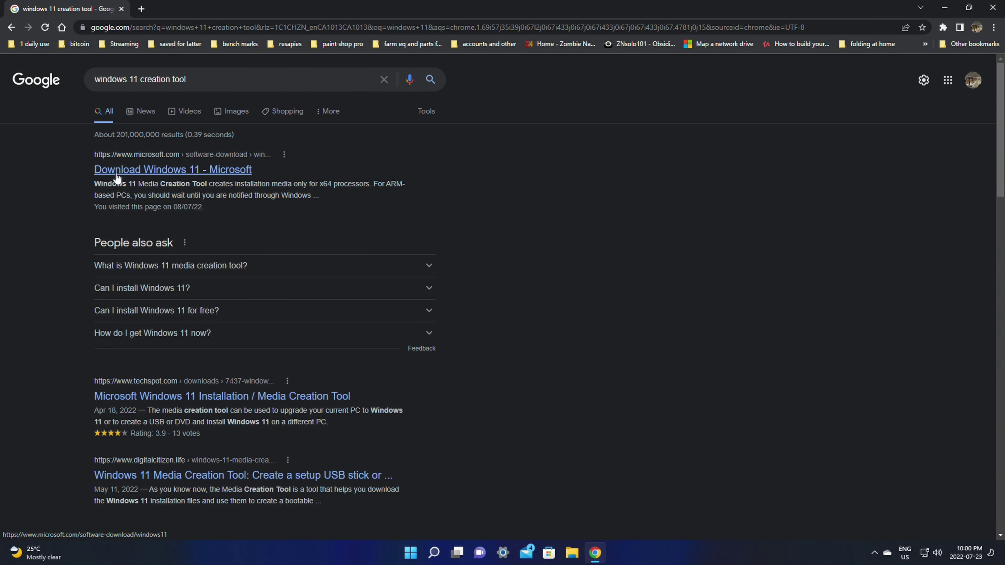
click(195, 172)
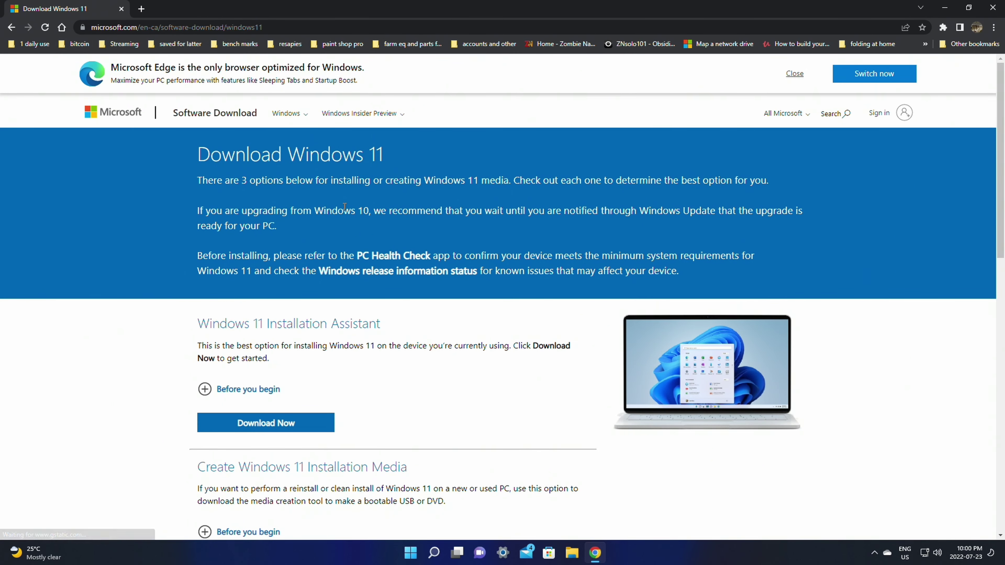
Review the Windows 11 download options and the "Before you begin" notes for creating installation media.
scroll(315, 213, down, 1)
scroll(314, 213, down, 2)
scroll(325, 211, down, 2)
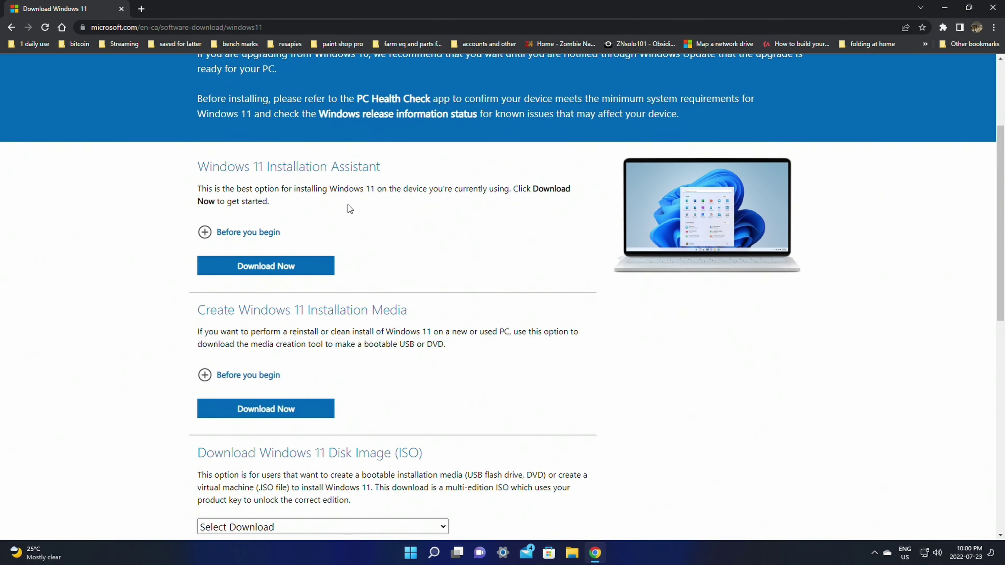
scroll(377, 204, down, 3)
scroll(194, 155, up, 1)
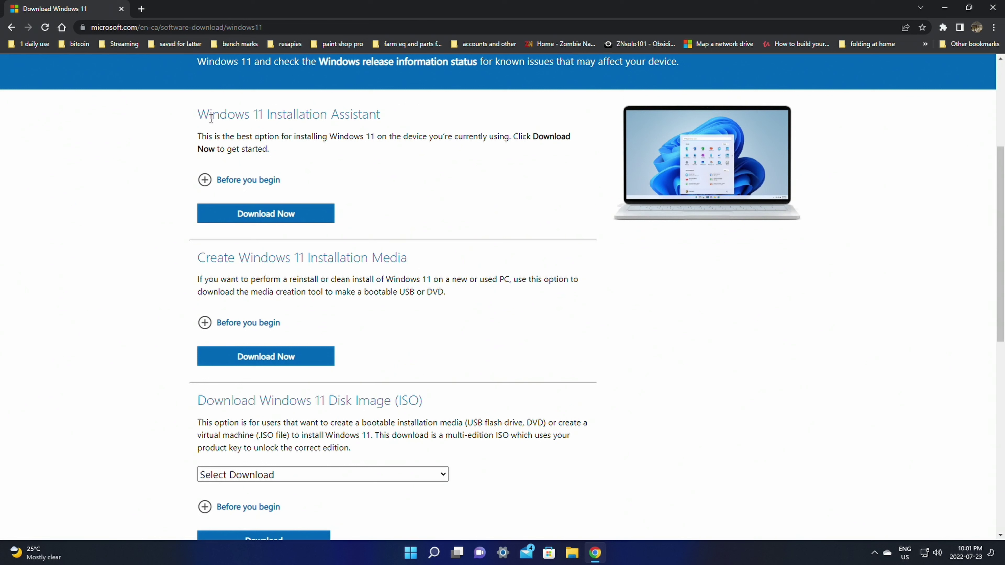
drag(196, 117, 384, 115)
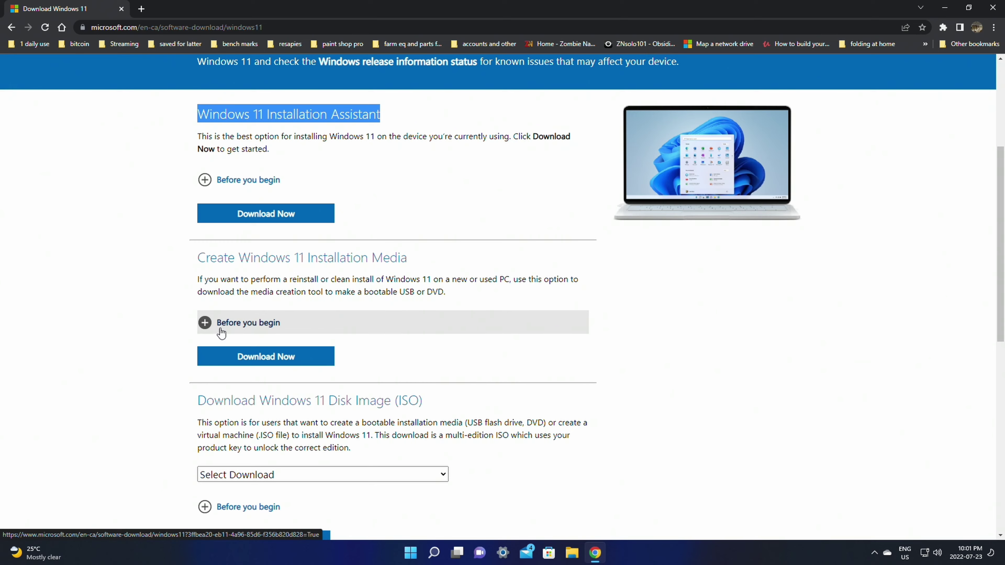
click(201, 323)
scroll(322, 302, down, 4)
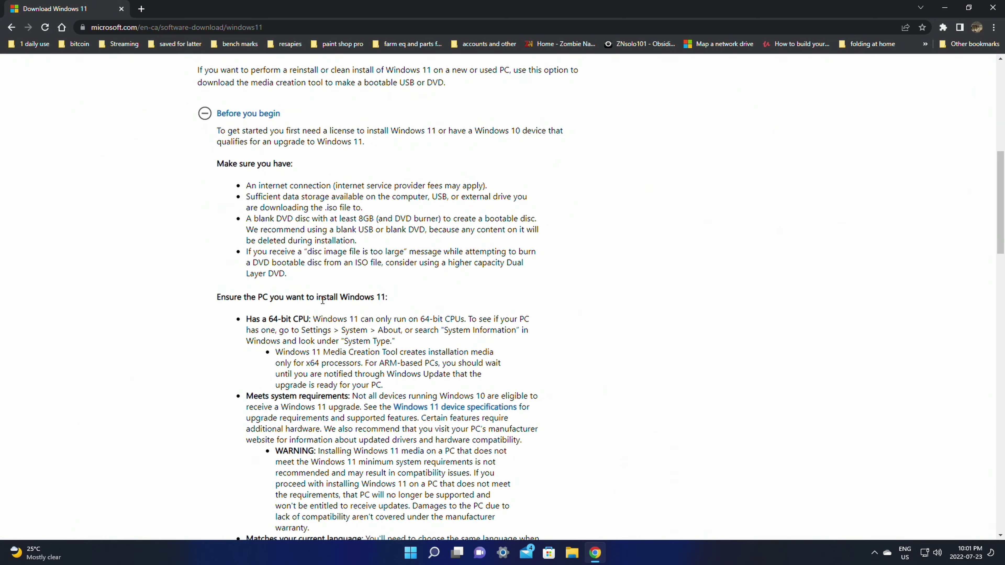
scroll(323, 302, up, 1)
scroll(322, 303, down, 20)
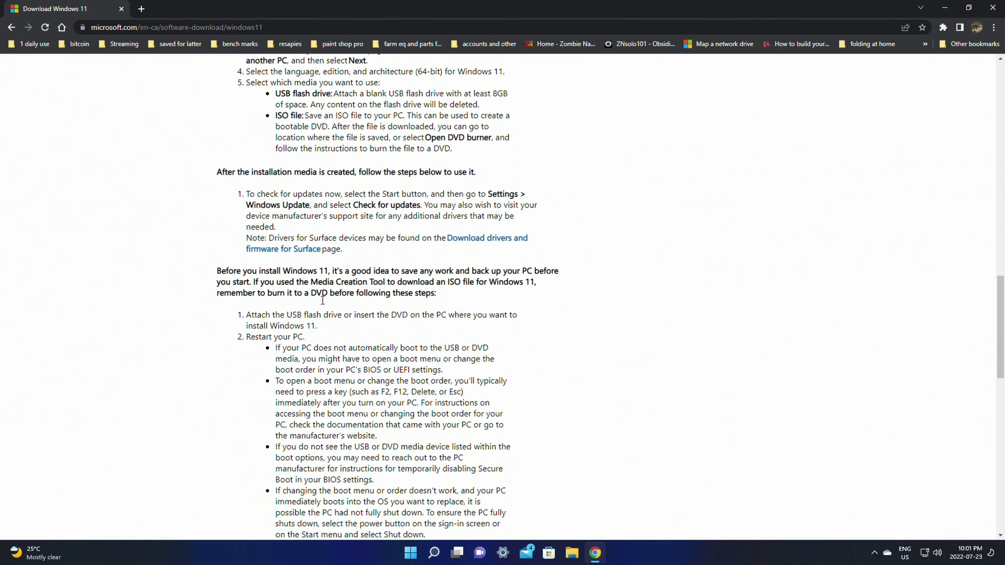
scroll(323, 301, down, 1)
Download the media creation tool for Windows 11 installation media and run it, allowing it to make changes to the device.
click(221, 362)
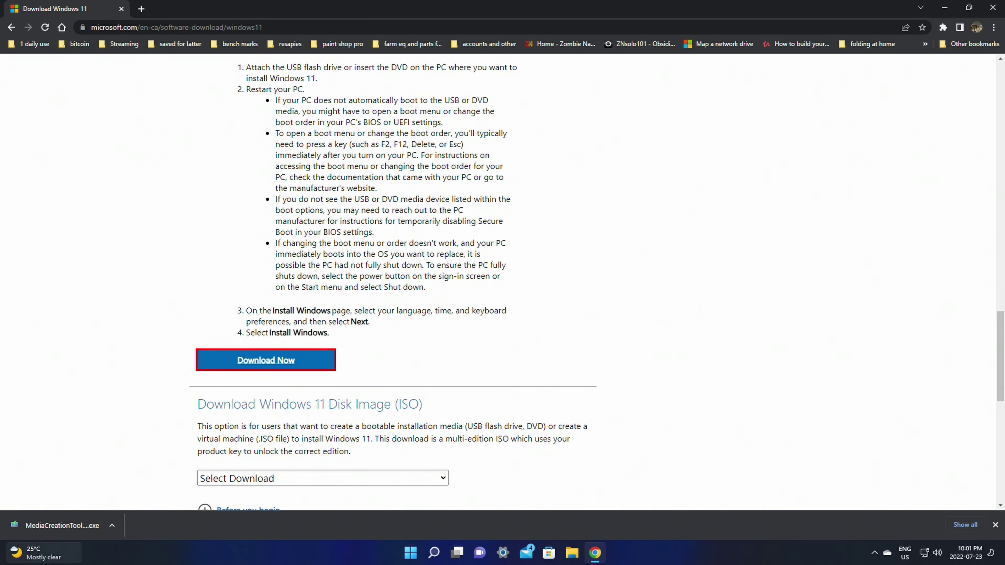
click(75, 528)
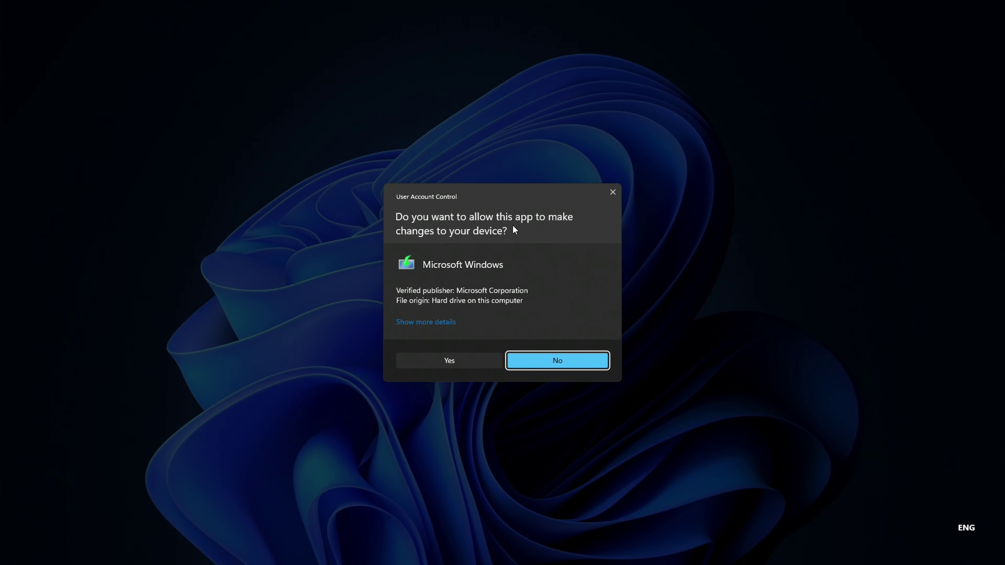
click(434, 359)
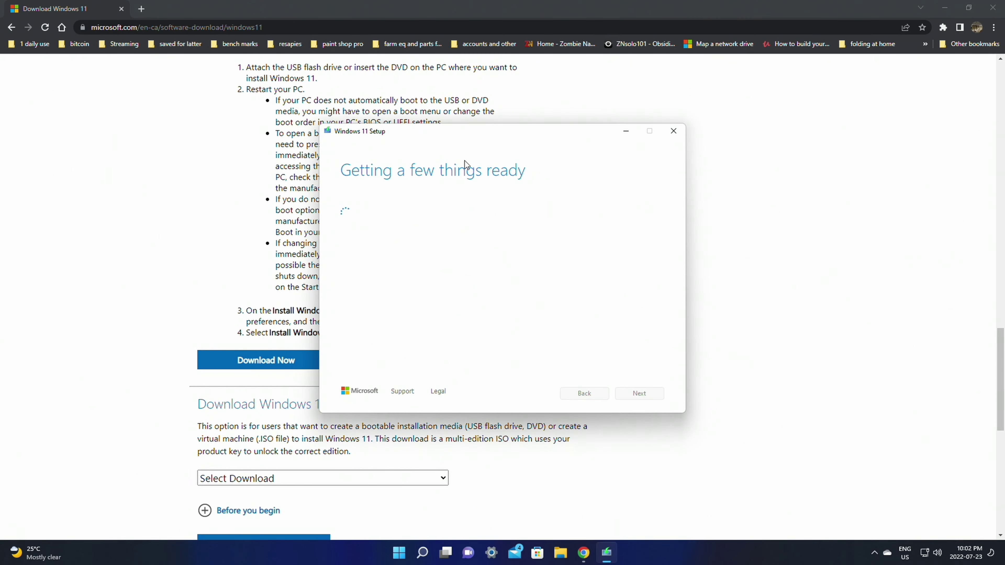
Close the browser and accept the Media Creation Tool license terms in Windows 11 Setup.
click(995, 8)
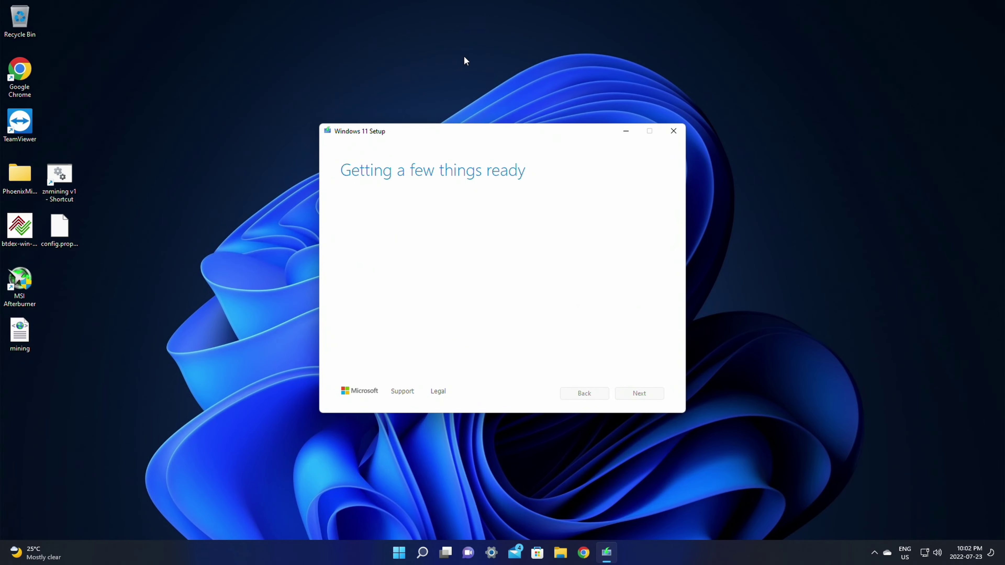
drag(486, 132, 443, 98)
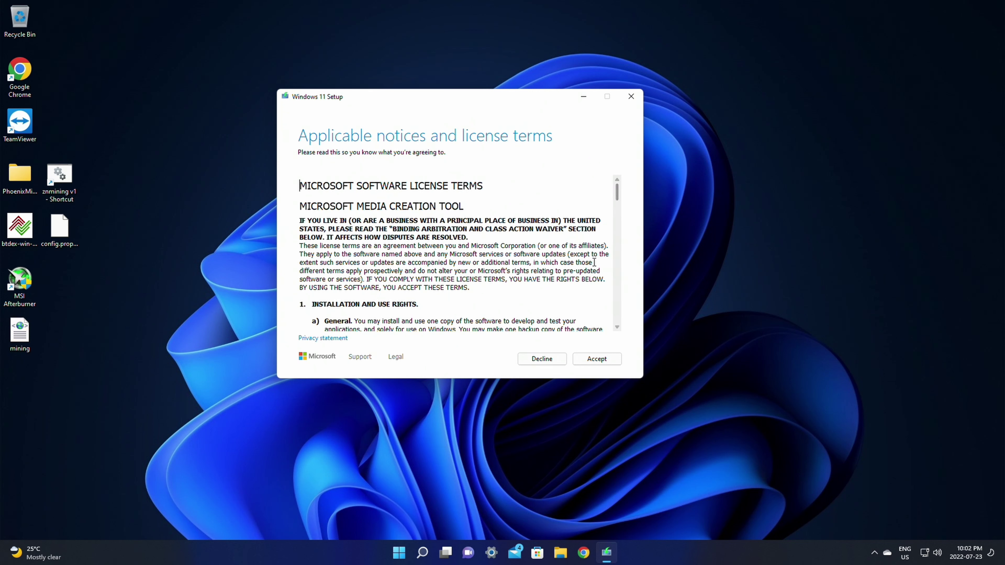
scroll(554, 245, down, 5)
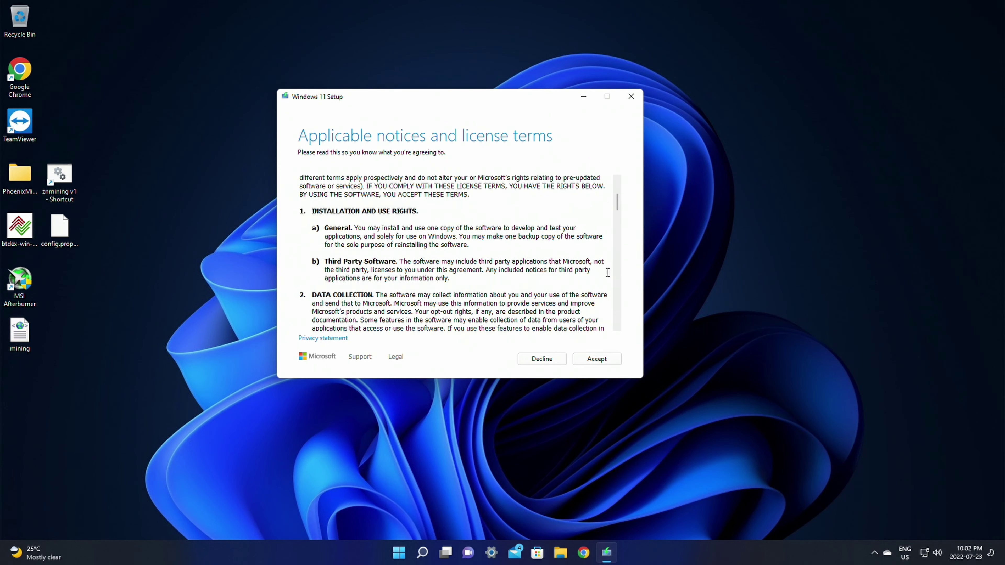
click(613, 363)
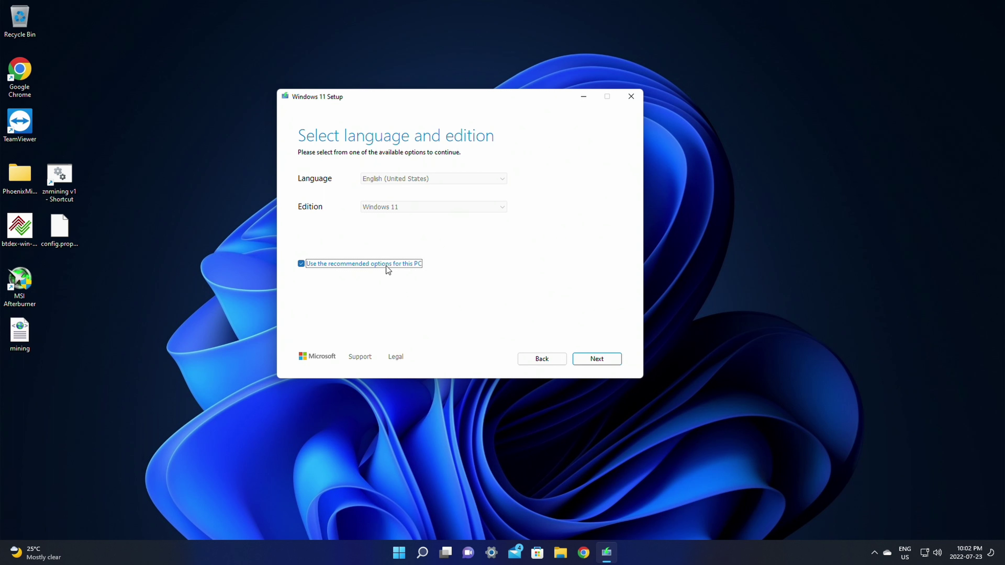
Inspect the language and edition choices with the recommended options turned off, and re-enable the recommended options for this PC.
click(302, 265)
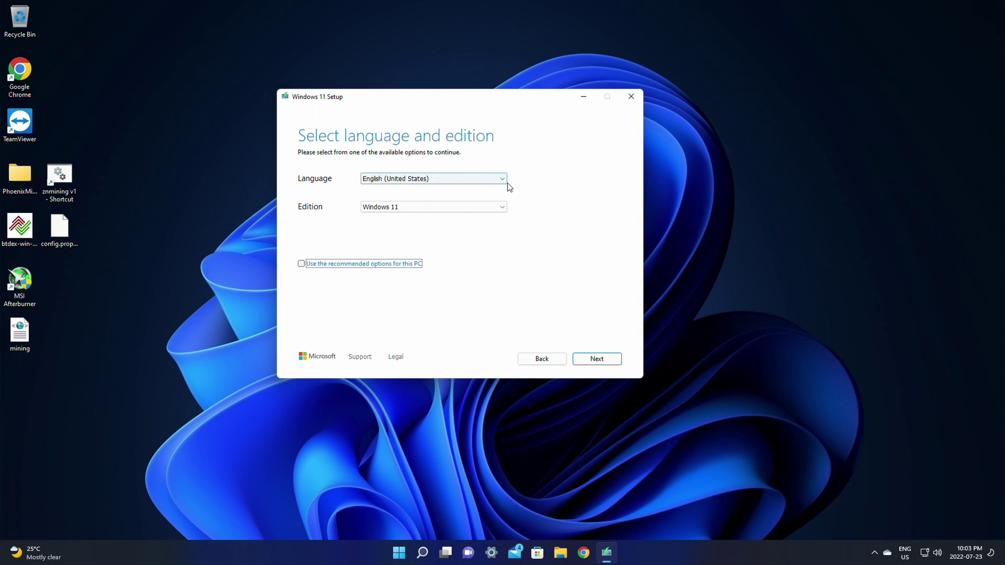
click(486, 180)
click(580, 164)
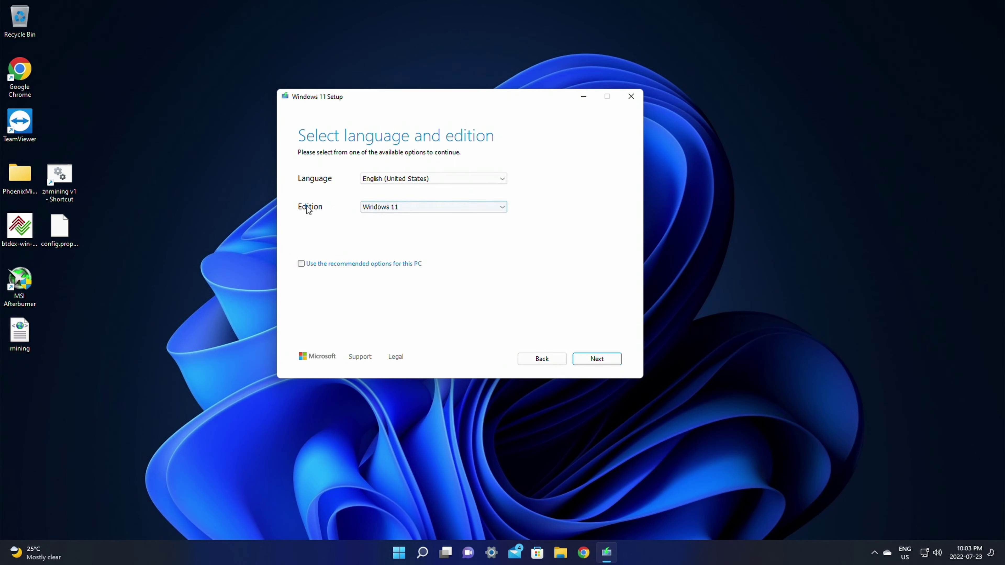
click(456, 206)
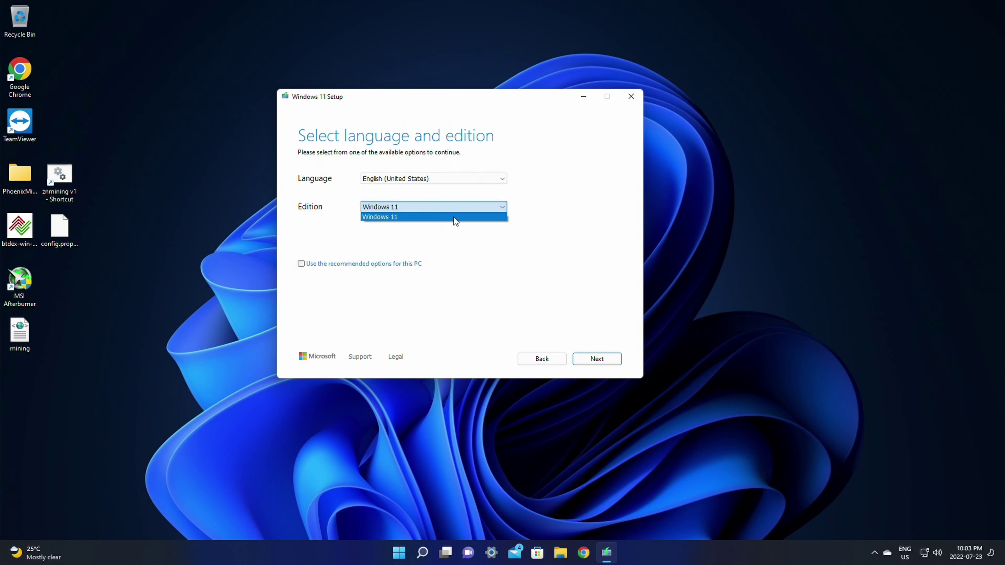
click(454, 217)
click(302, 265)
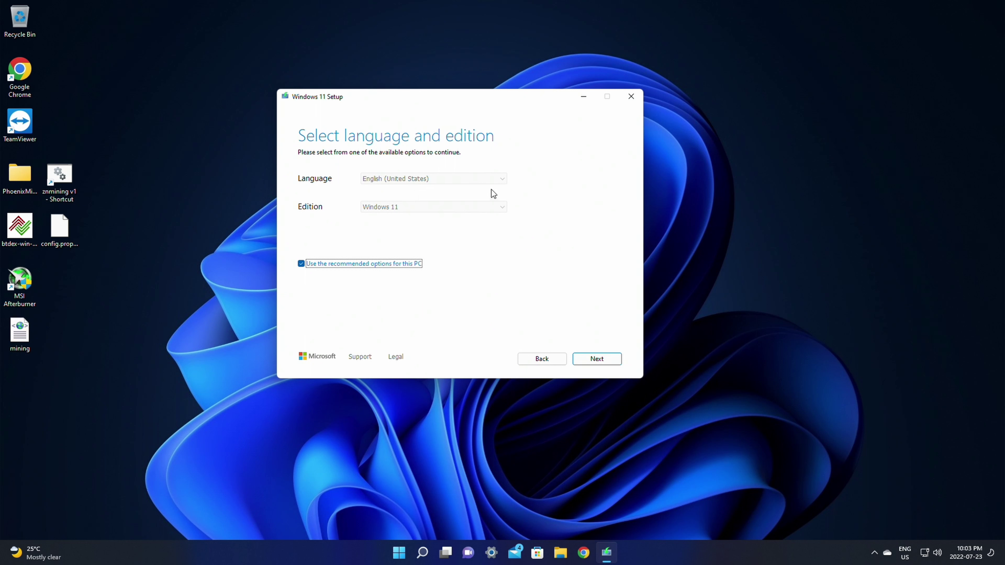
Continue with the recommended options, create the installation media on the F: (ESD-USB) flash drive, and finish the setup.
click(604, 361)
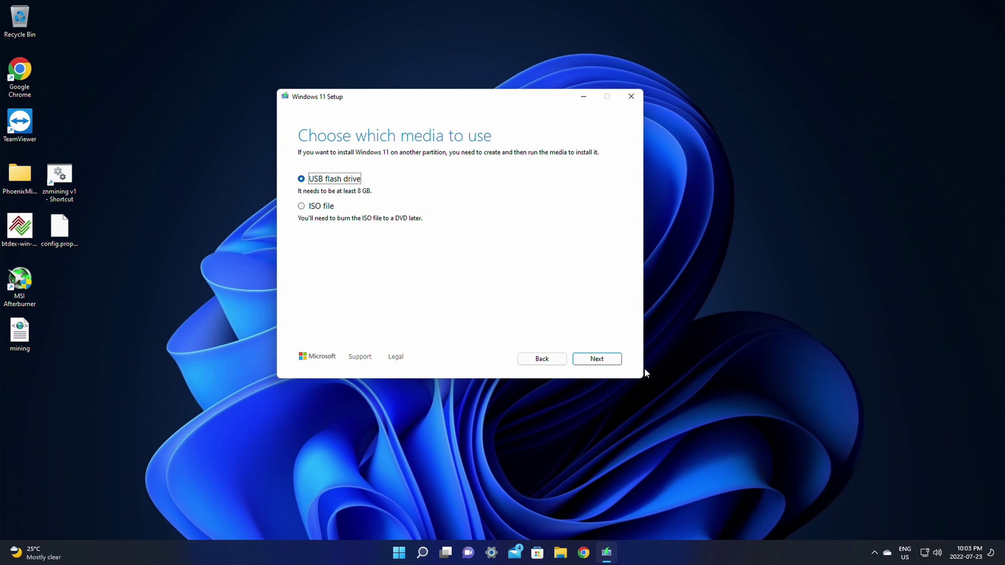
click(610, 364)
click(542, 358)
click(615, 359)
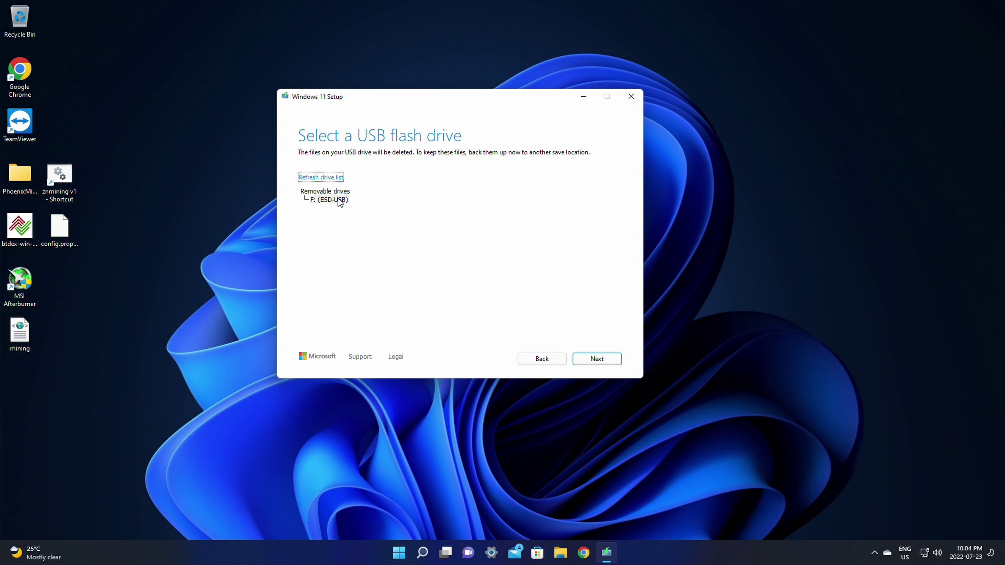
click(330, 200)
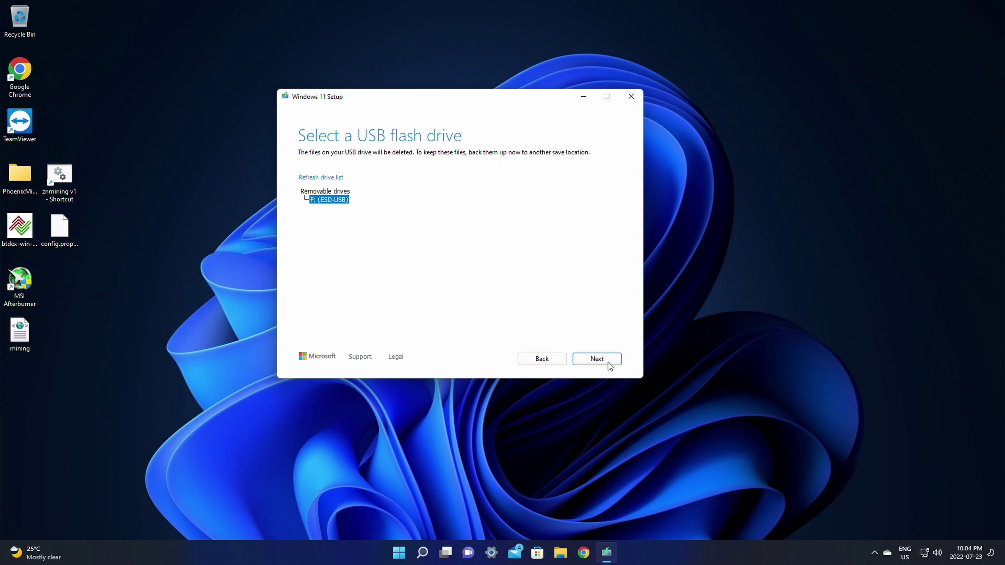
click(597, 359)
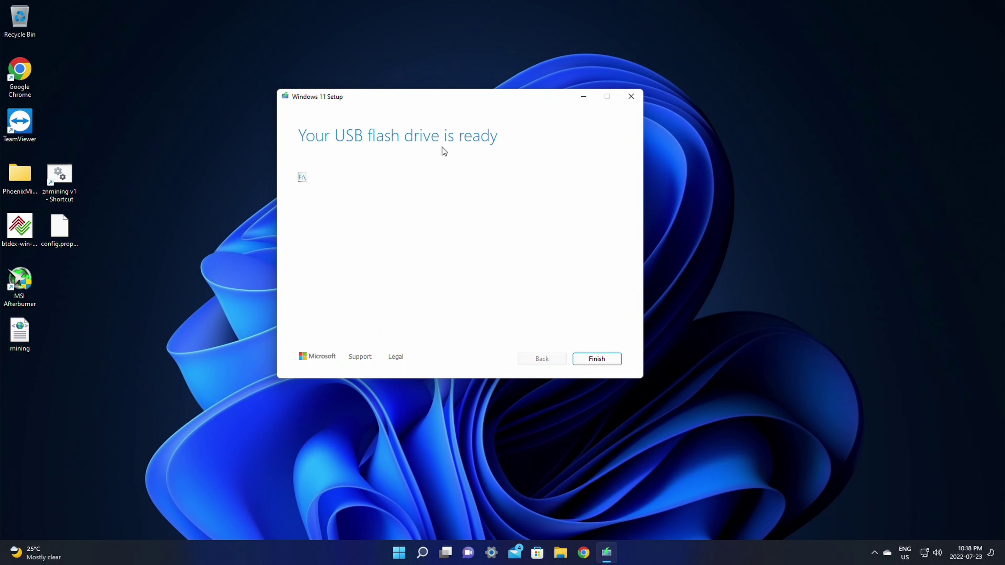
click(601, 360)
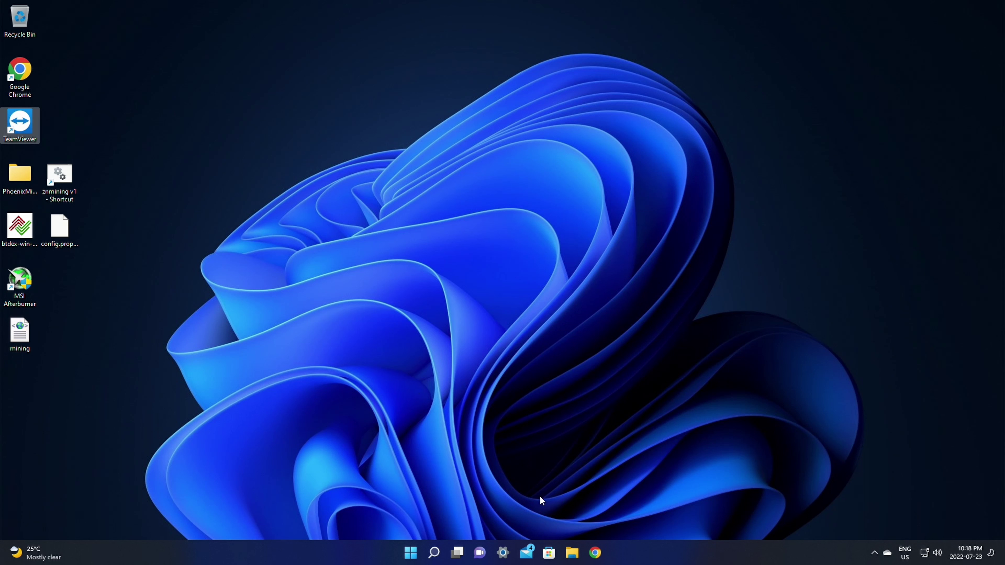
Restart the PC from the Windows desktop and enter the BIOS setup.
click(408, 552)
click(634, 519)
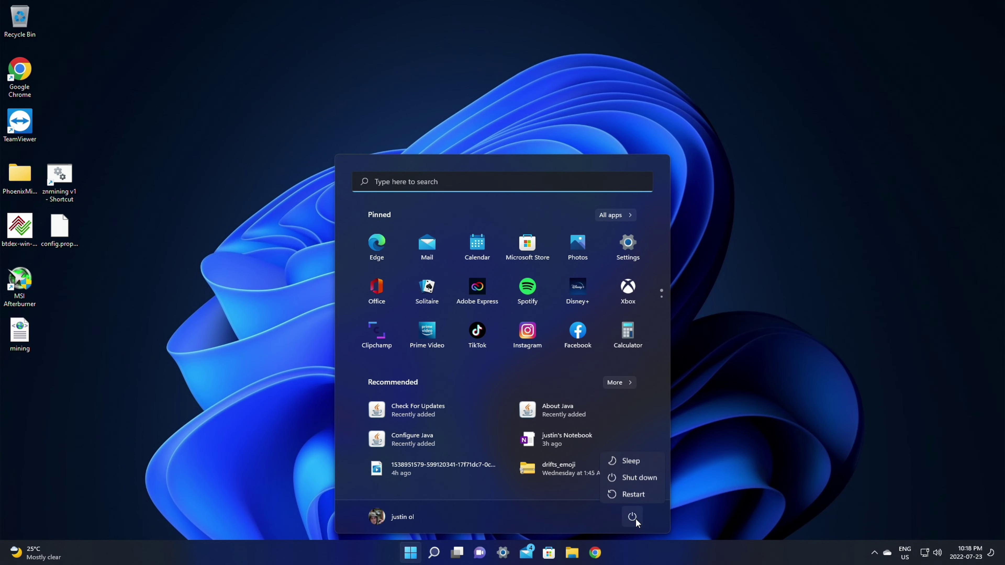
click(635, 500)
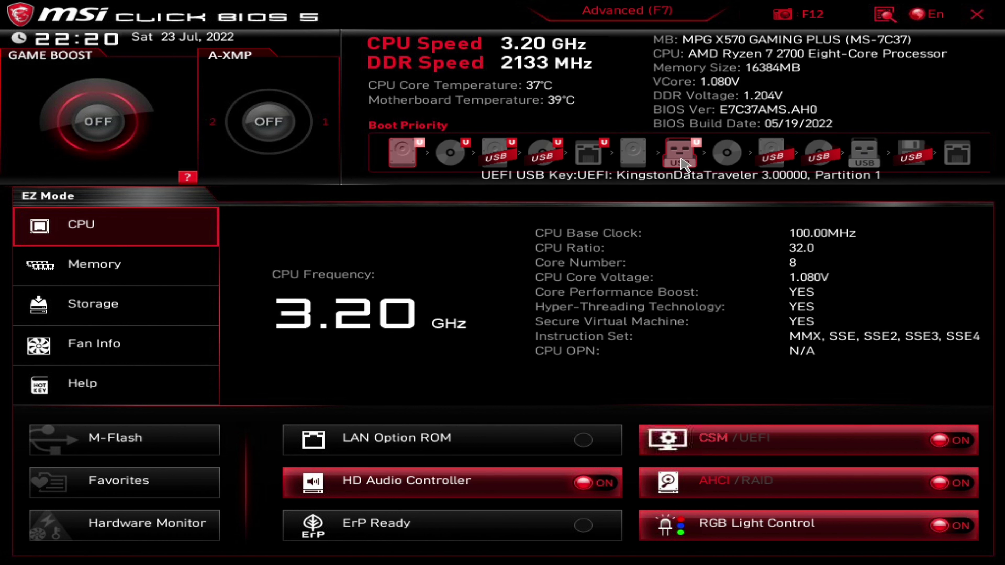
Move the Kingston DataTraveler UEFI USB key to first place in the boot priority, then save the configuration and exit the BIOS.
drag(682, 162, 394, 166)
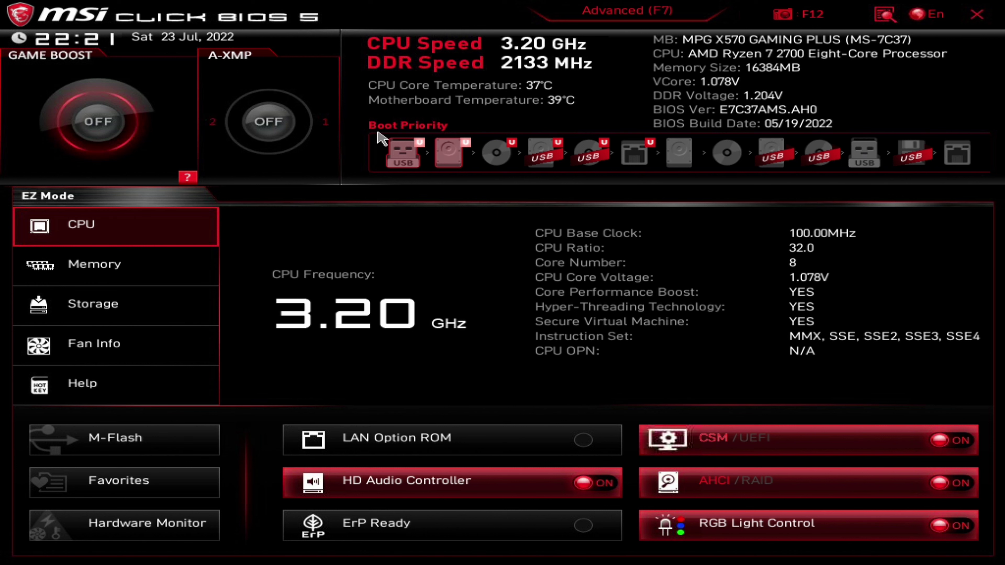
key(Right)
key(Right)
key(Right)
key(Right)
key(Right)
key(Right)
key(Right)
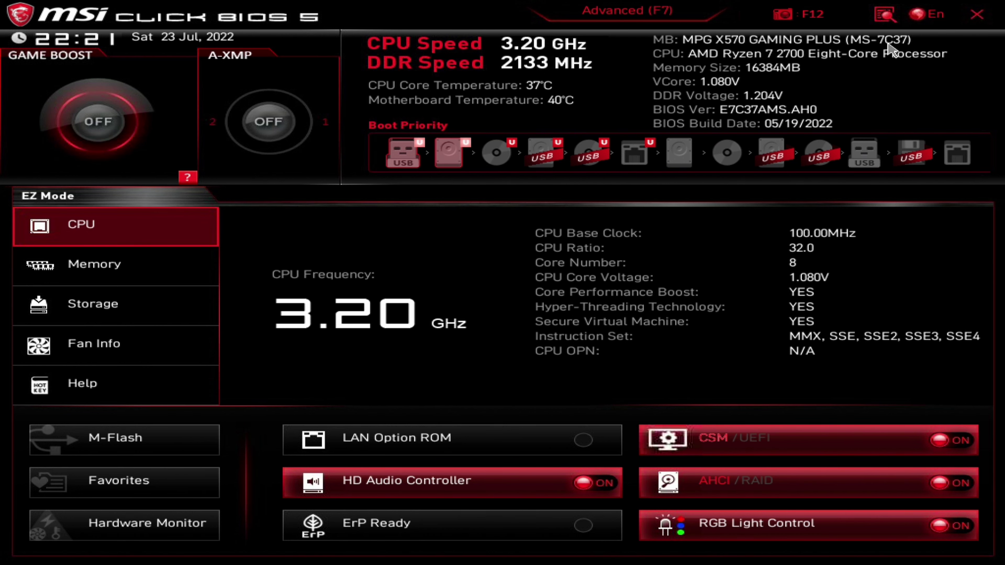
click(971, 19)
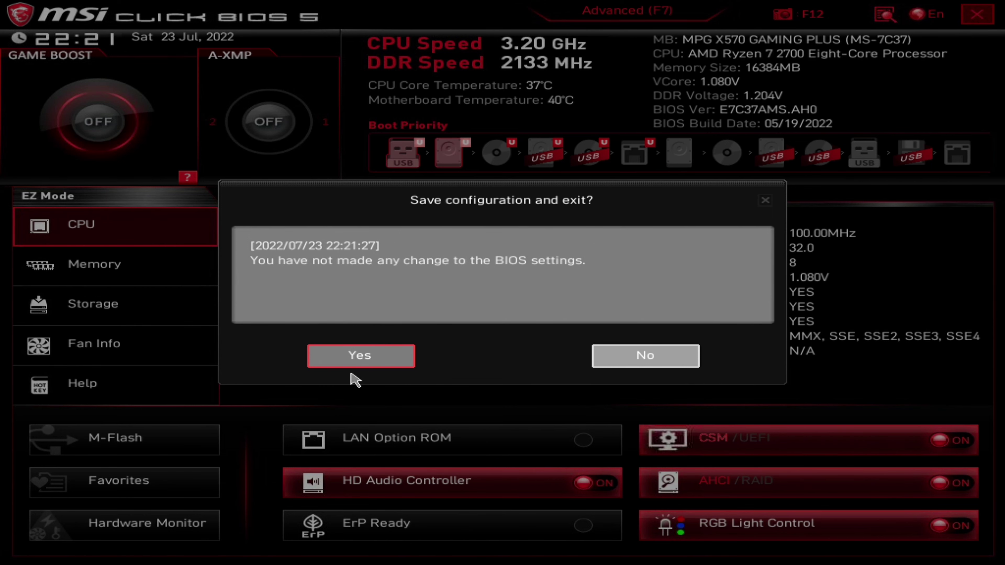
click(350, 357)
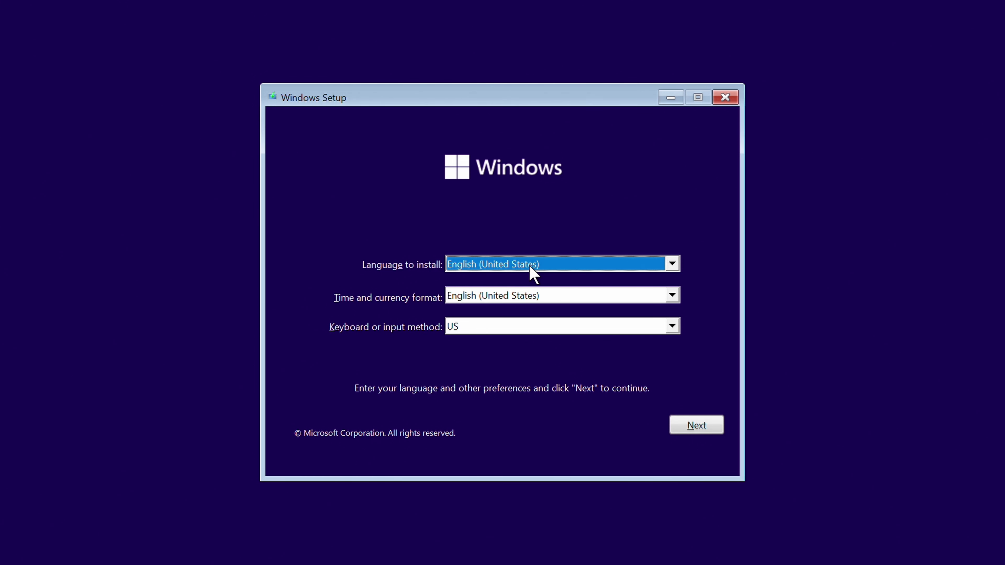
Set the time and currency format to English (Canada) and start the Windows installation without a product key.
click(534, 298)
click(481, 297)
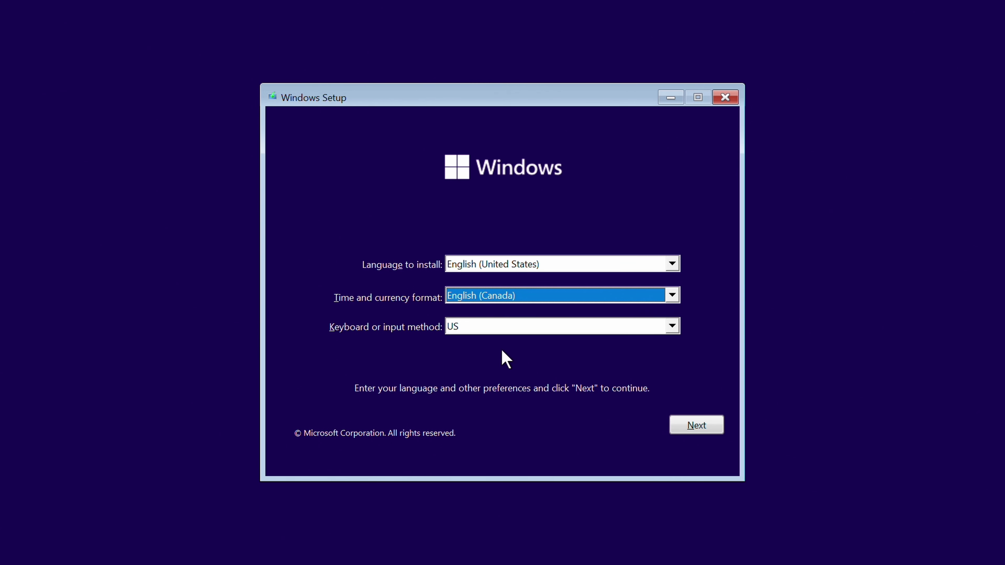
click(703, 430)
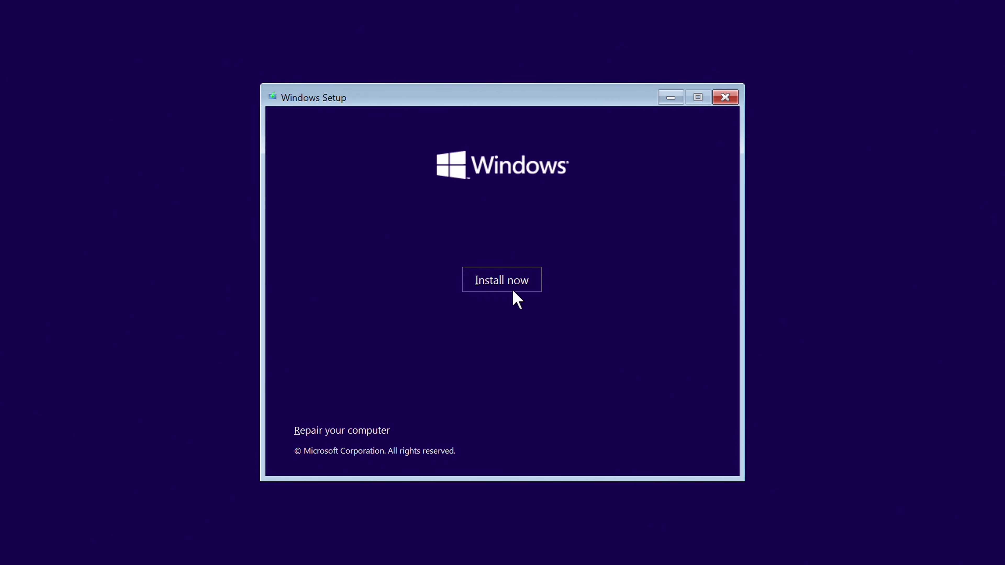
click(494, 283)
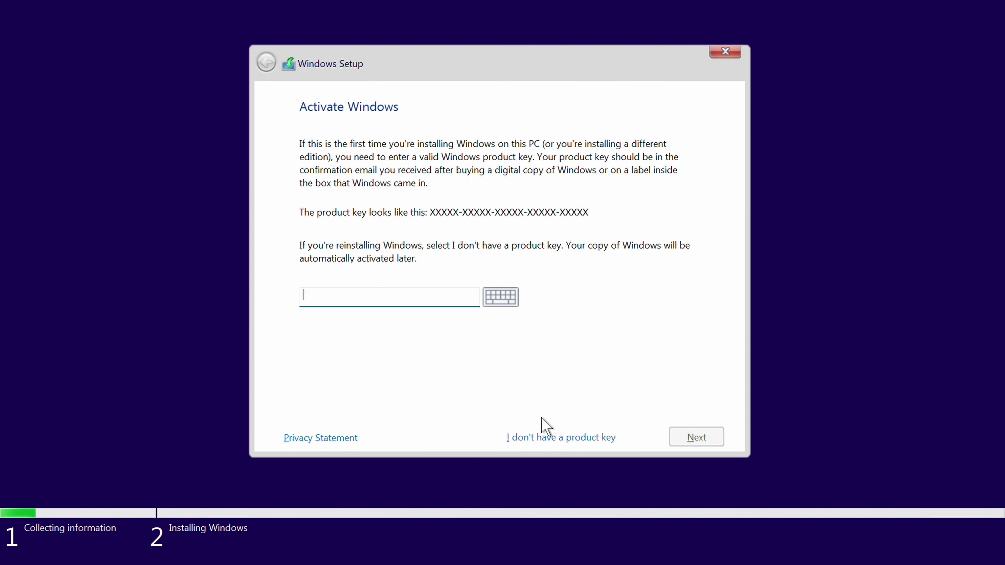
click(564, 438)
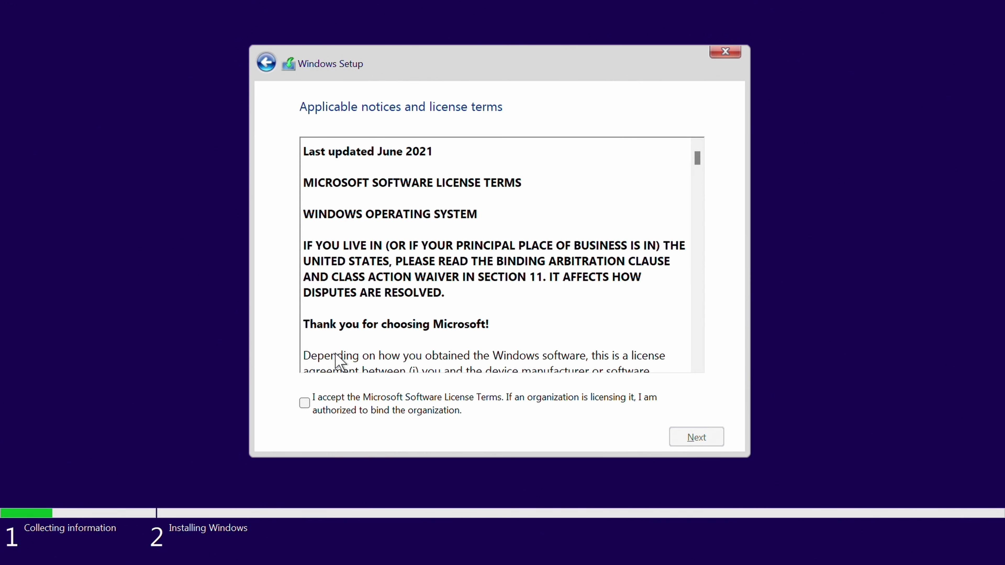
Accept the Microsoft Software License Terms and choose the Custom: Install Windows only (advanced) installation type.
click(308, 403)
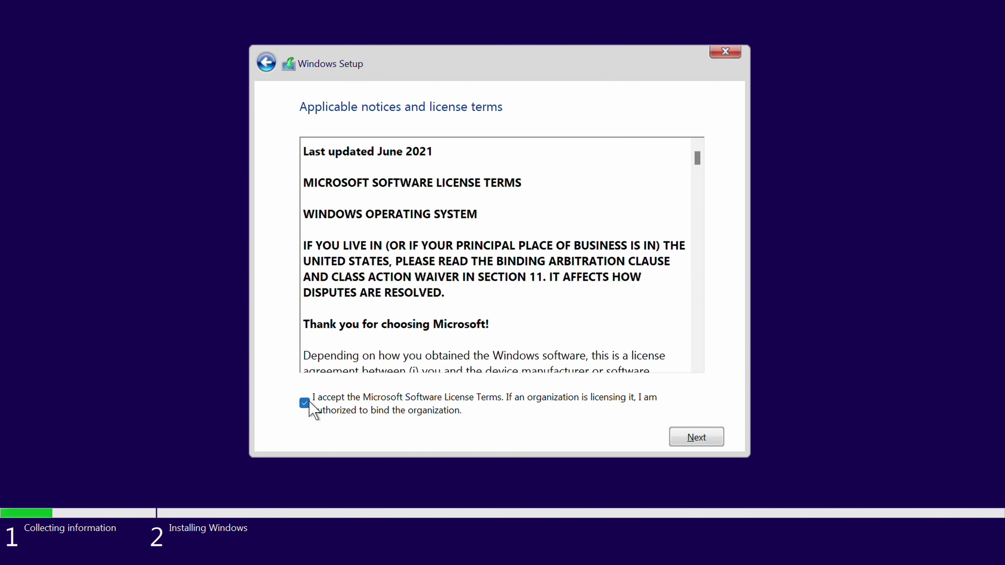
scroll(547, 265, down, 4)
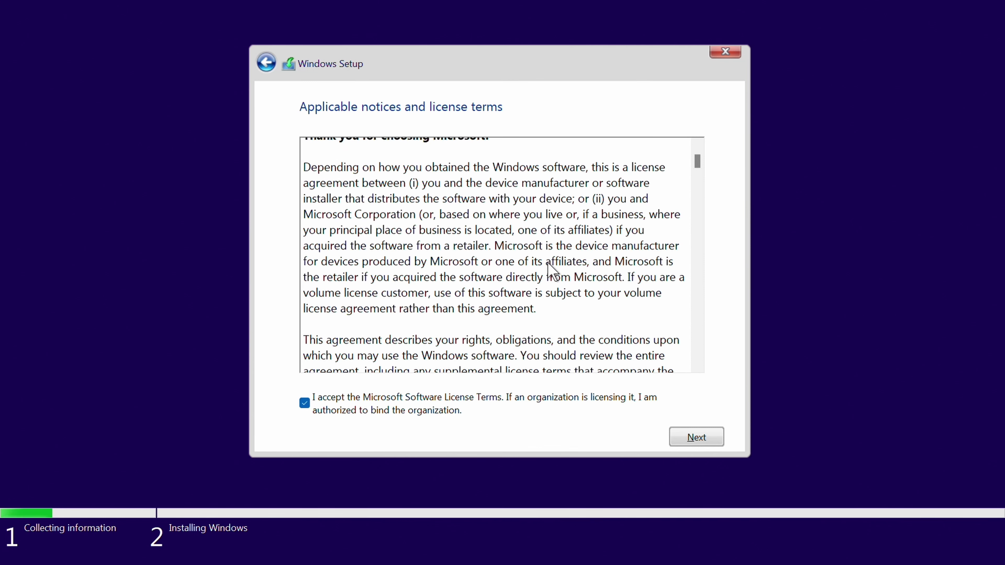
scroll(552, 260, up, 1)
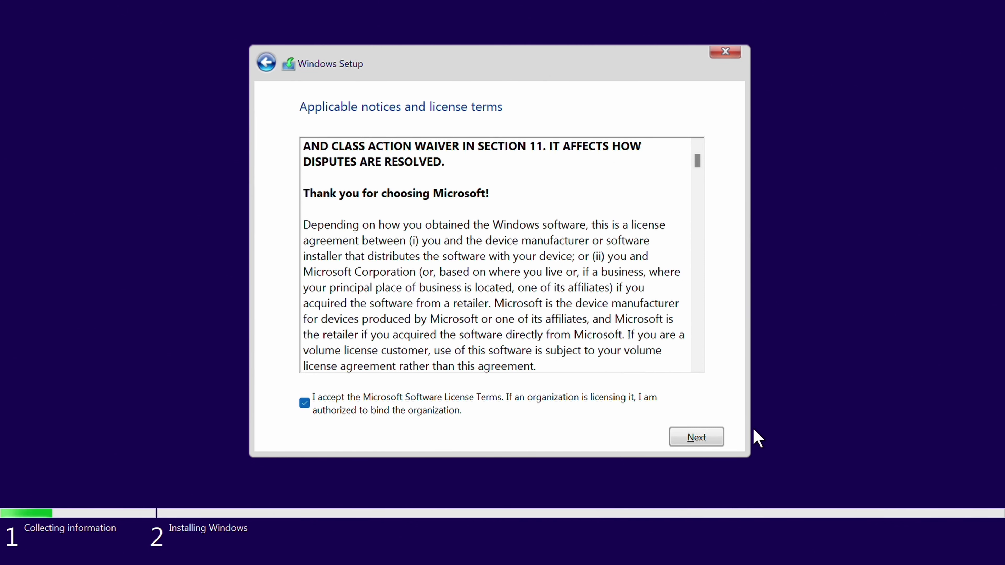
click(704, 440)
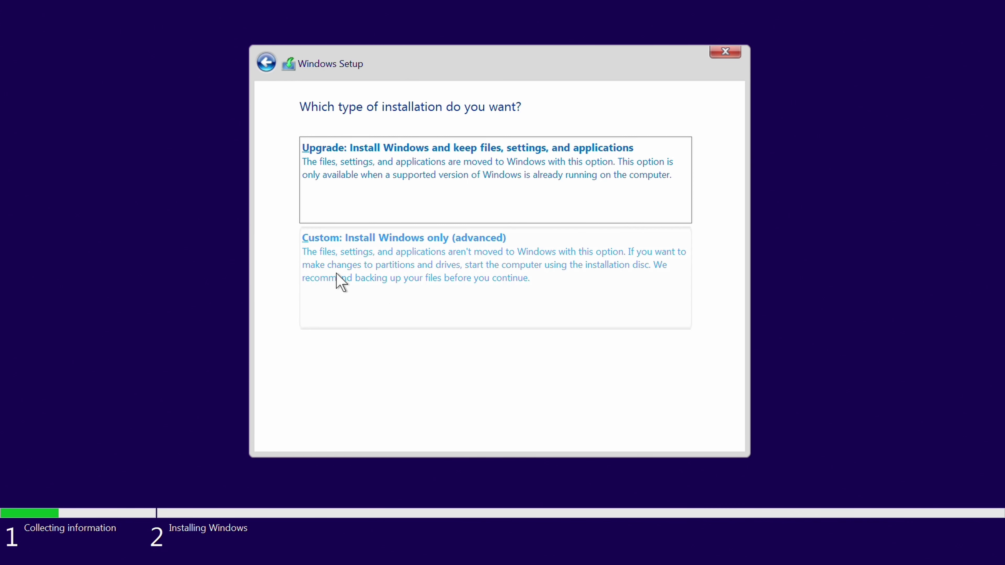
click(449, 265)
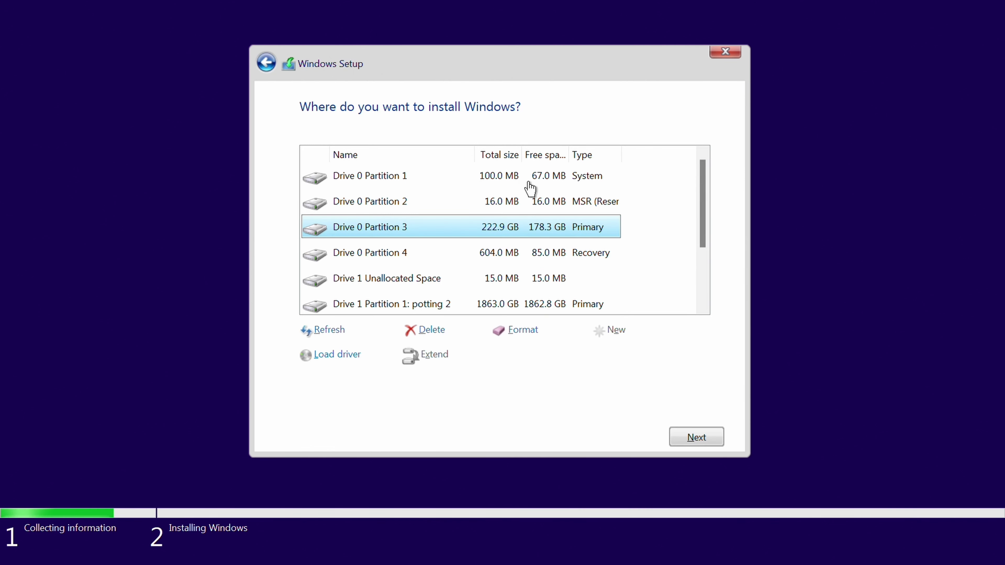
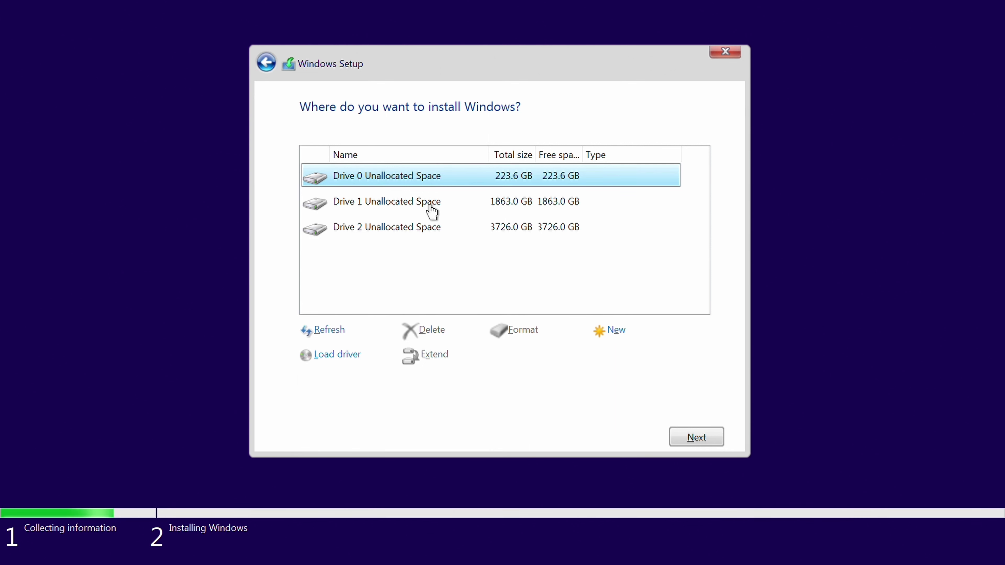
Compare the unallocated spaces of Drive 0, Drive 1 and Drive 2 as possible installation targets.
click(417, 206)
click(406, 230)
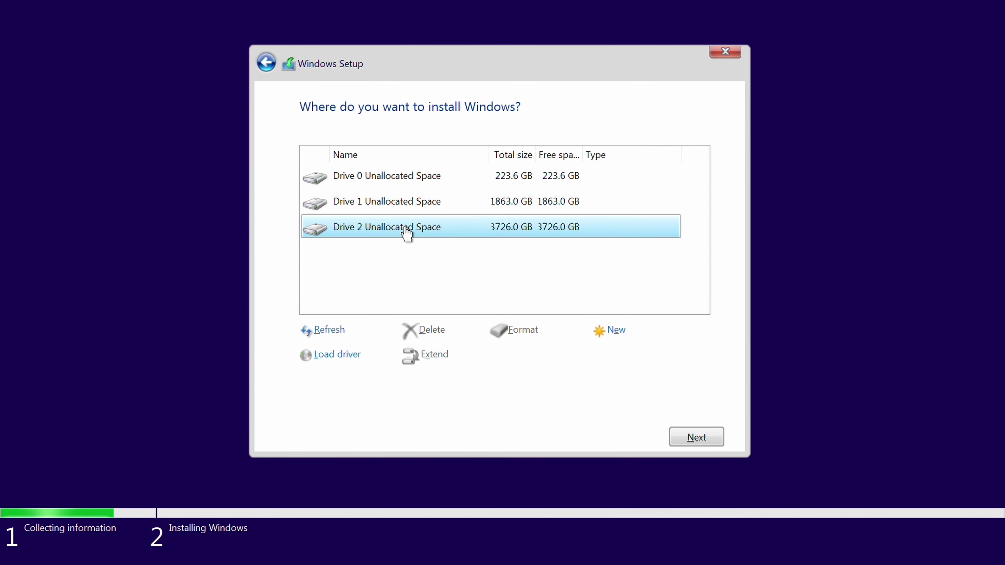
click(410, 206)
click(408, 229)
click(412, 210)
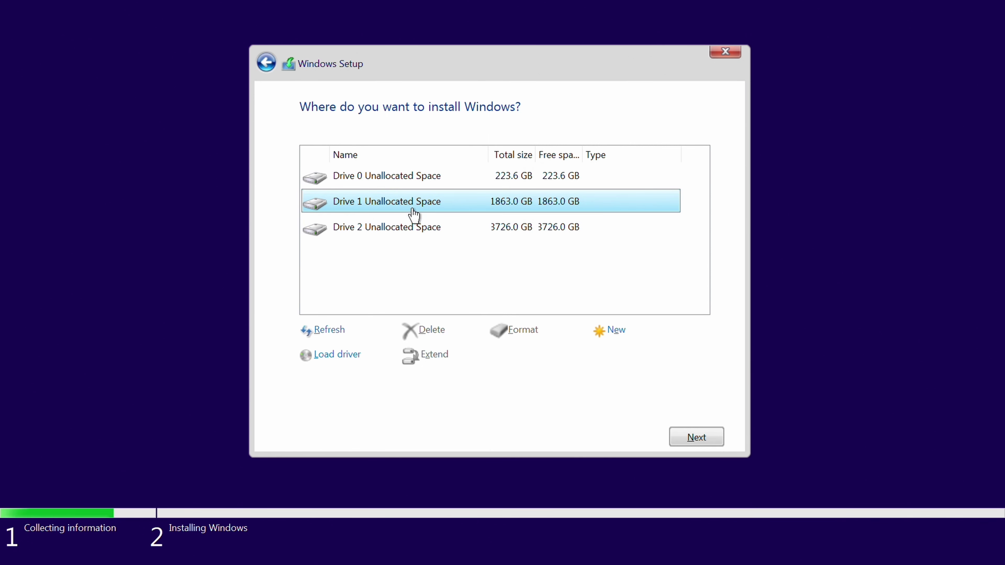
click(406, 232)
click(410, 208)
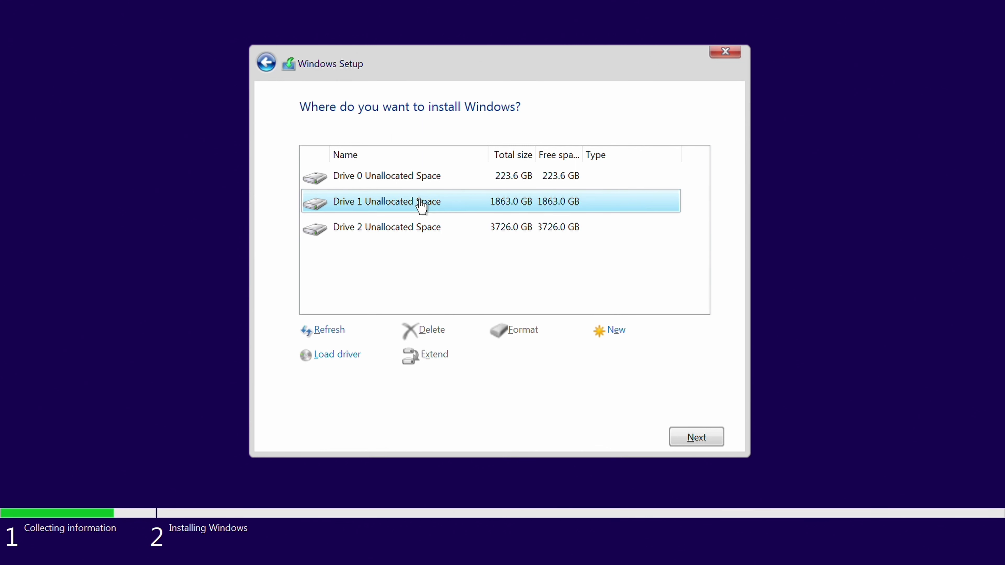
click(366, 179)
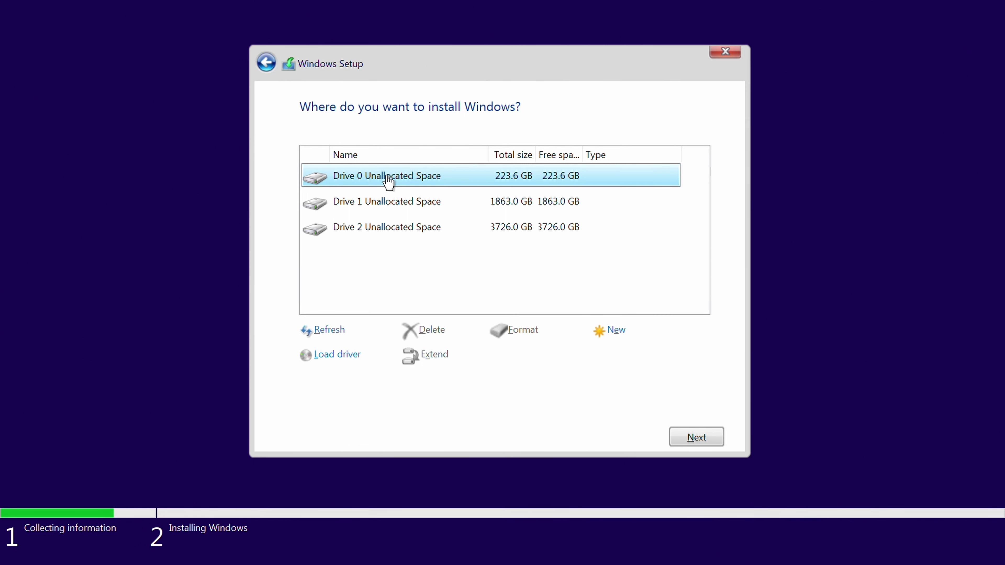
click(378, 202)
click(381, 234)
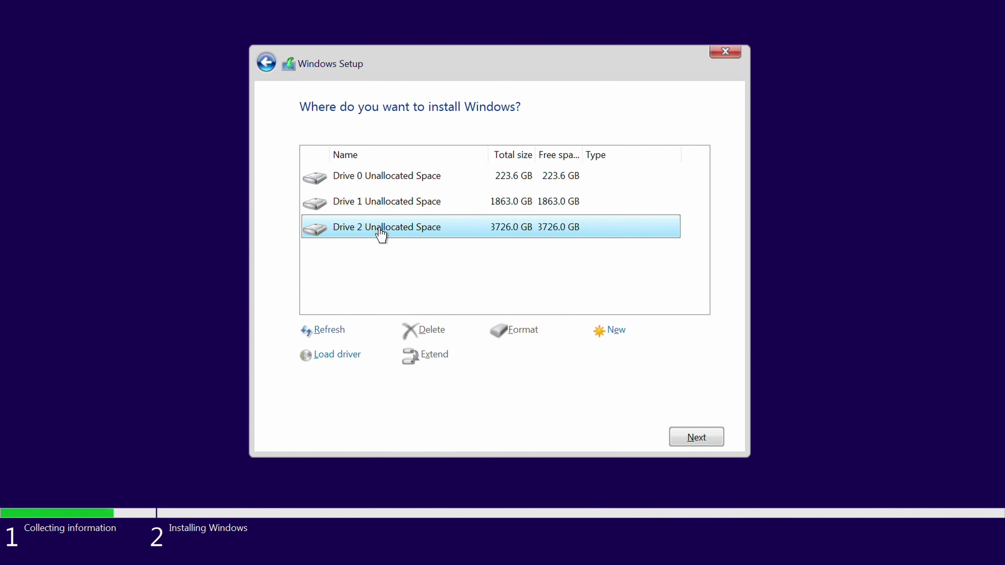
click(410, 208)
click(411, 234)
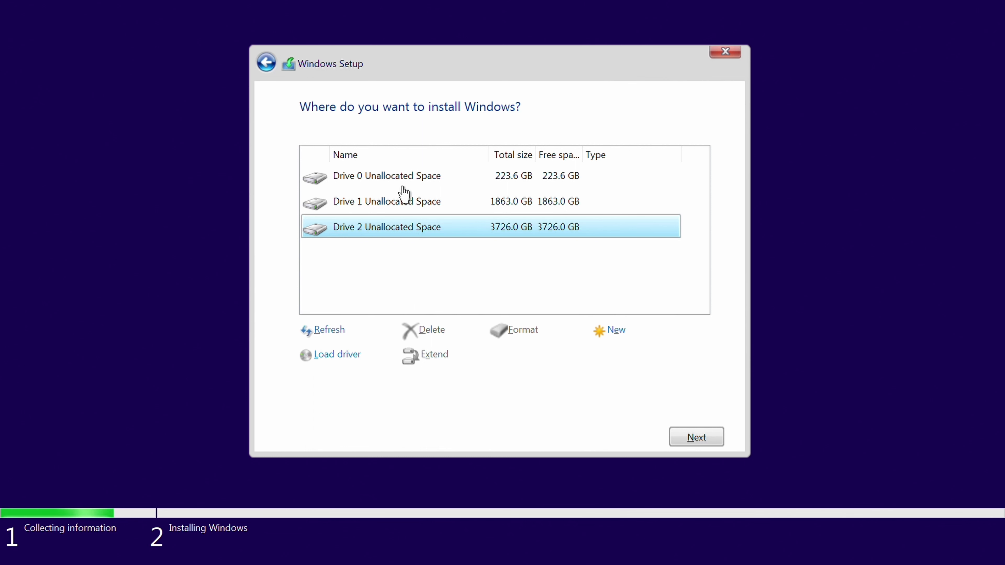
Install Windows on the Drive 0 Unallocated Space.
click(397, 207)
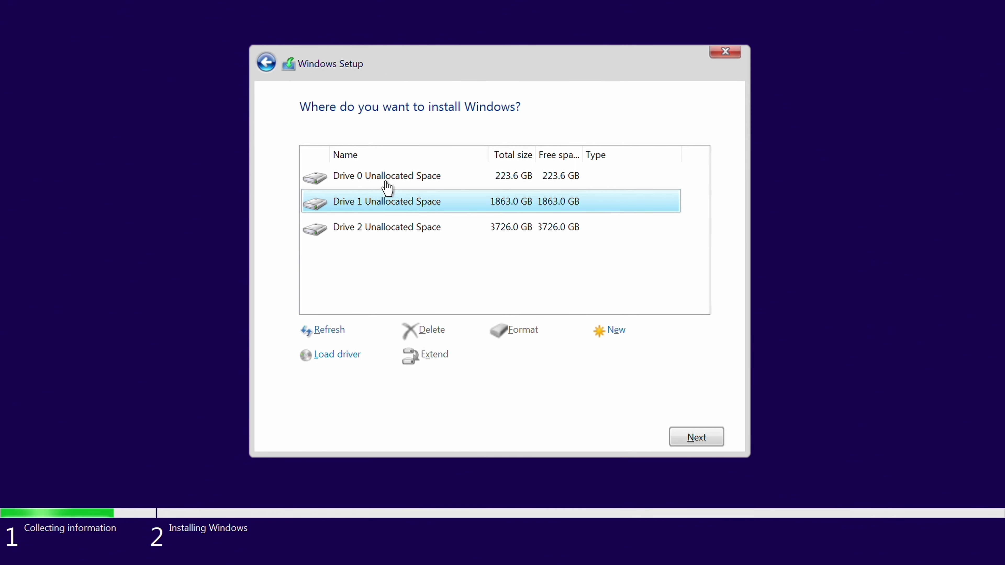
click(377, 178)
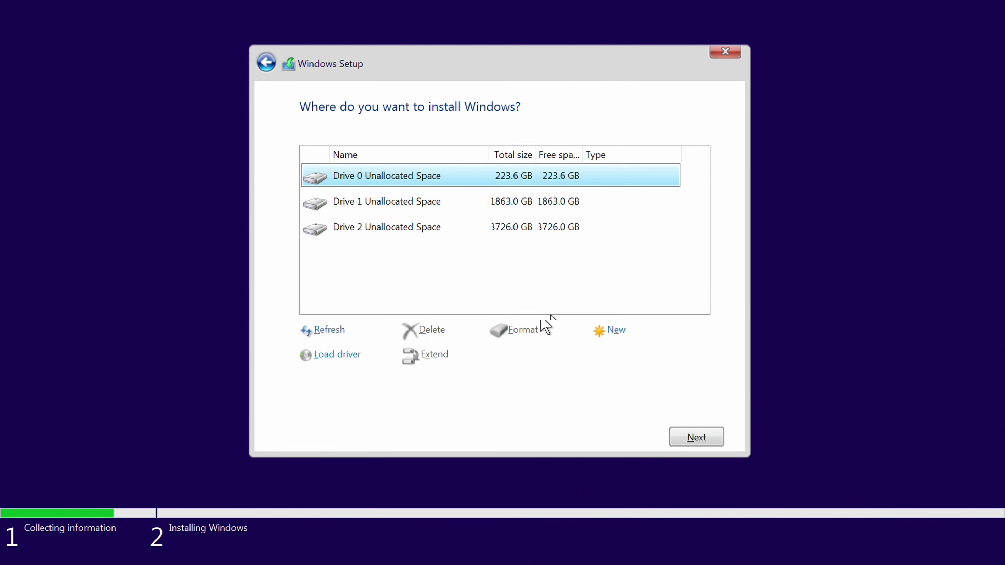
click(702, 439)
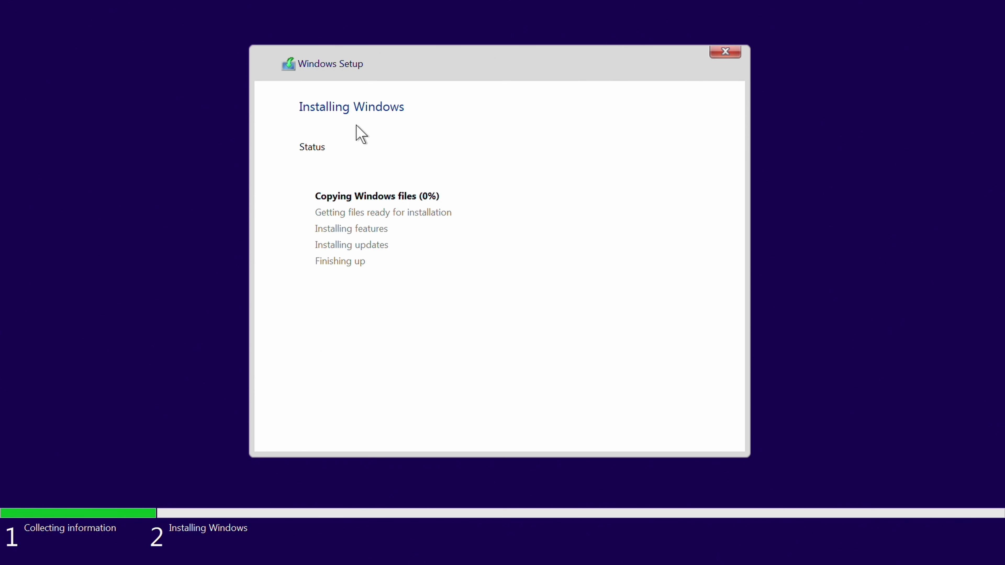
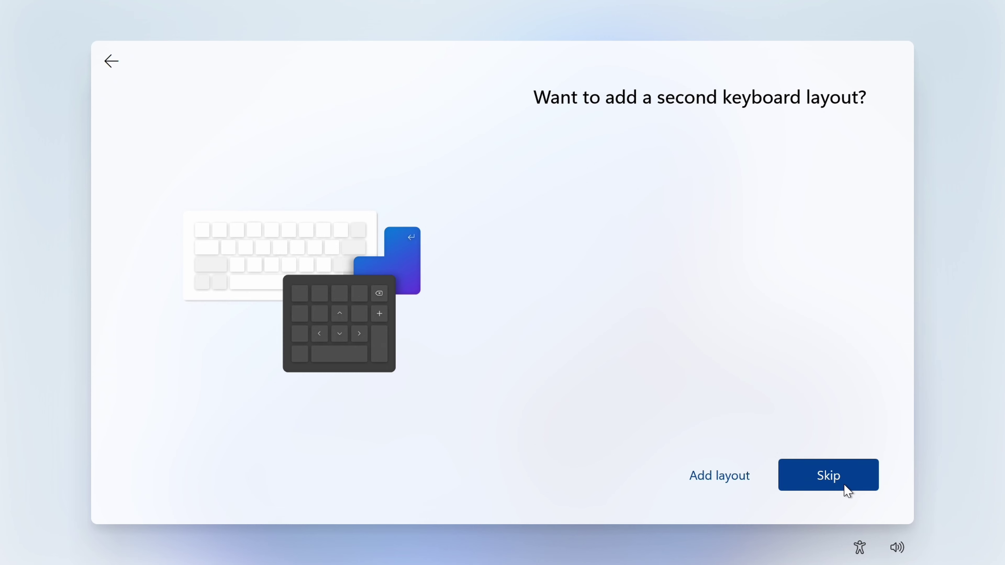
Skip adding a second keyboard layout and name the device ZNsoloNAS.
click(845, 490)
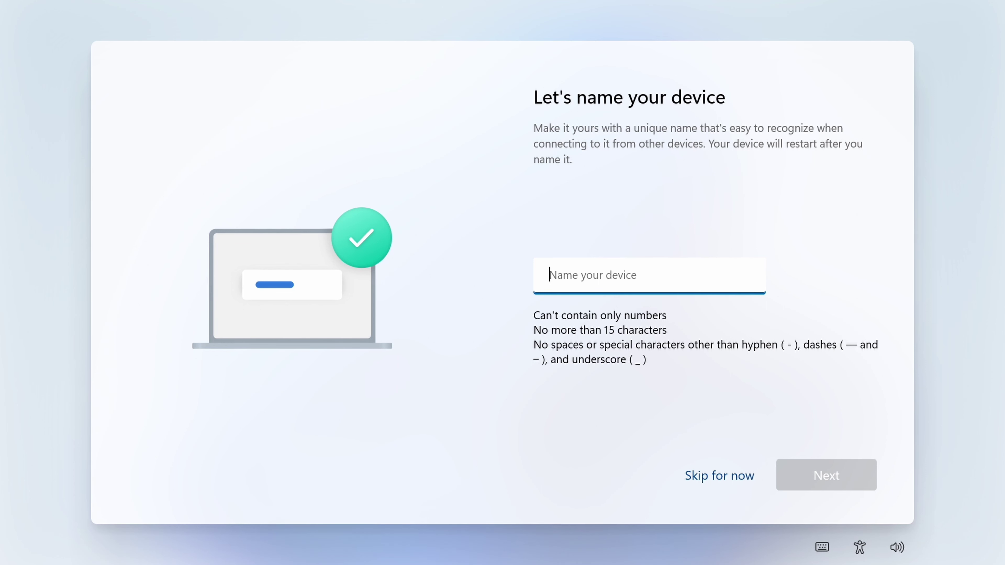
text(ZNsoloNAS)
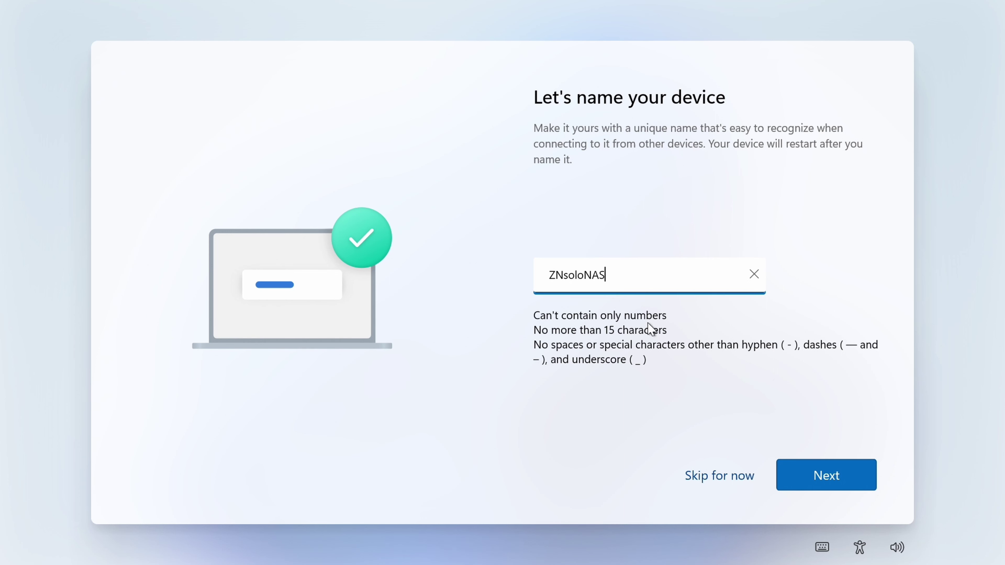
click(843, 479)
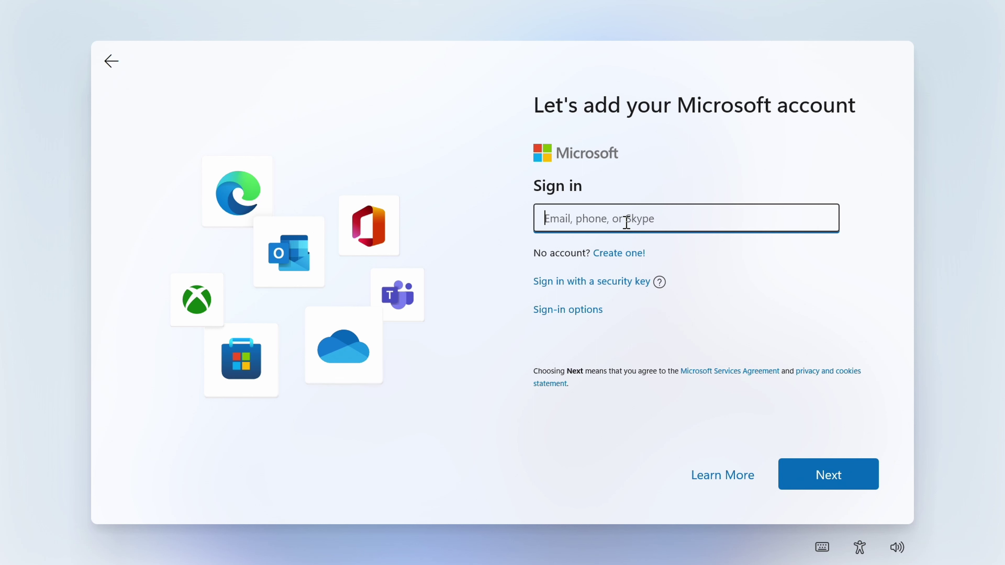
Sign in with the Microsoft account e-mail and create a Windows Hello PIN for the device.
key(ctrl+v)
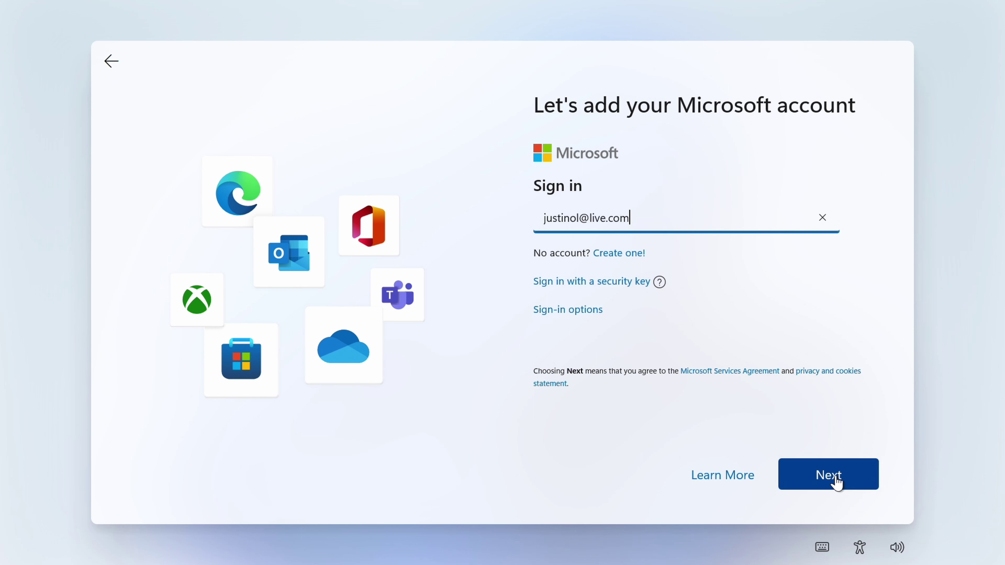
click(837, 482)
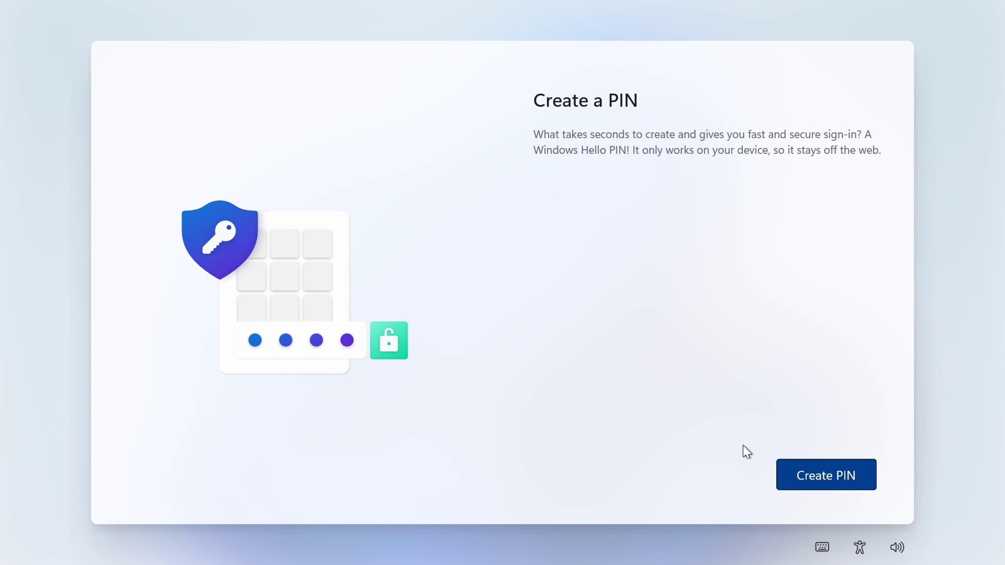
click(835, 485)
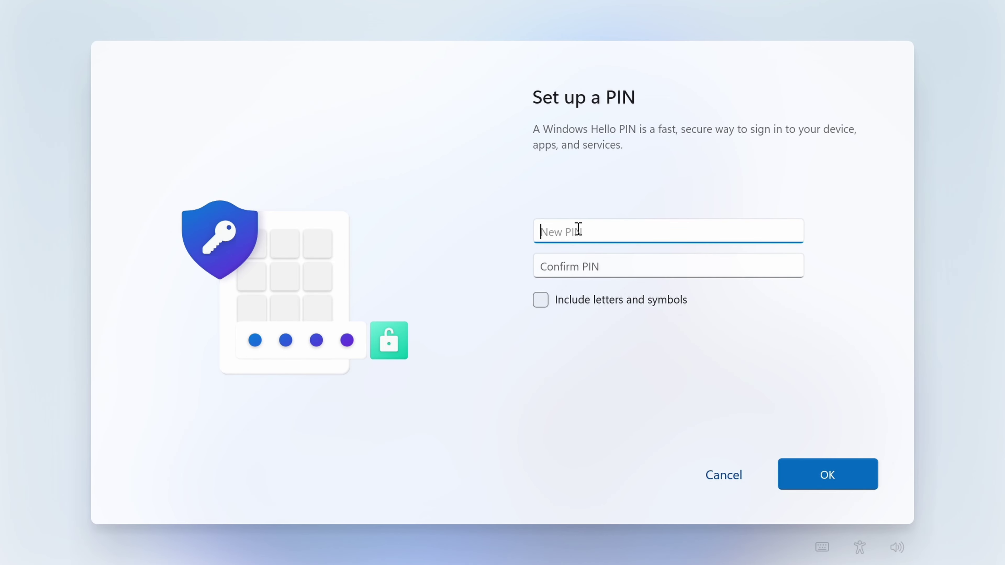
text(1)
click(834, 481)
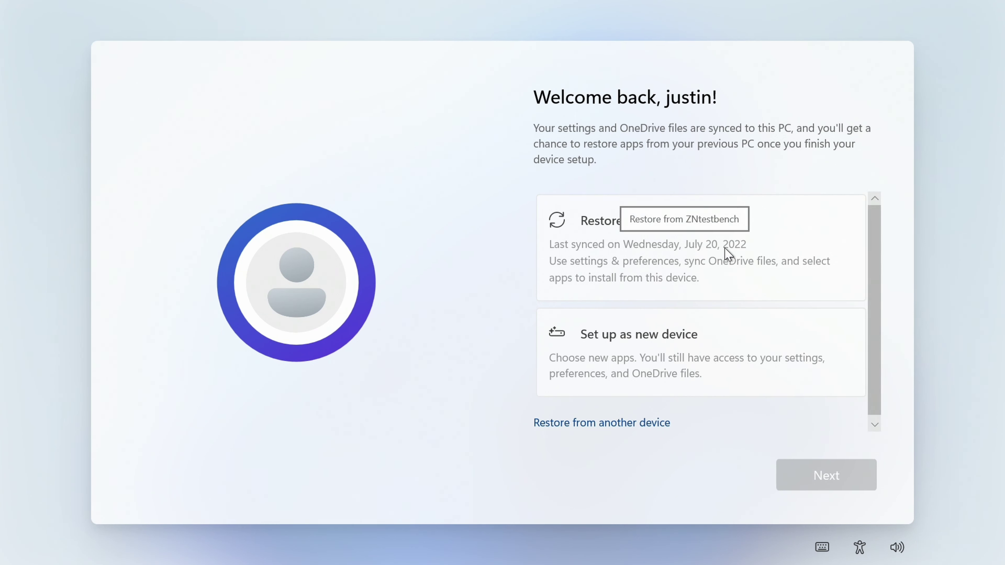
Choose to set up the PC as a new device instead of restoring from a previous one.
click(703, 361)
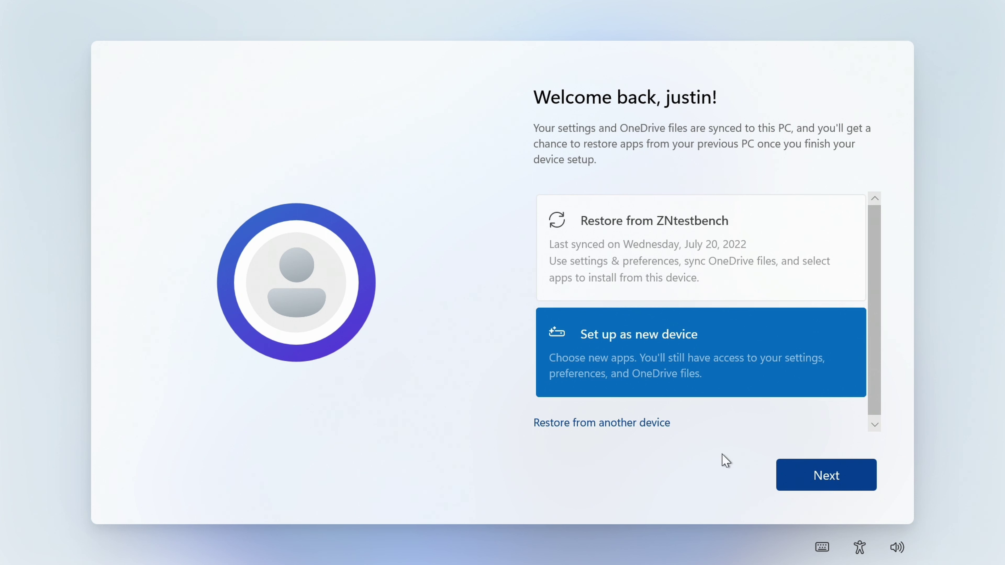
click(834, 487)
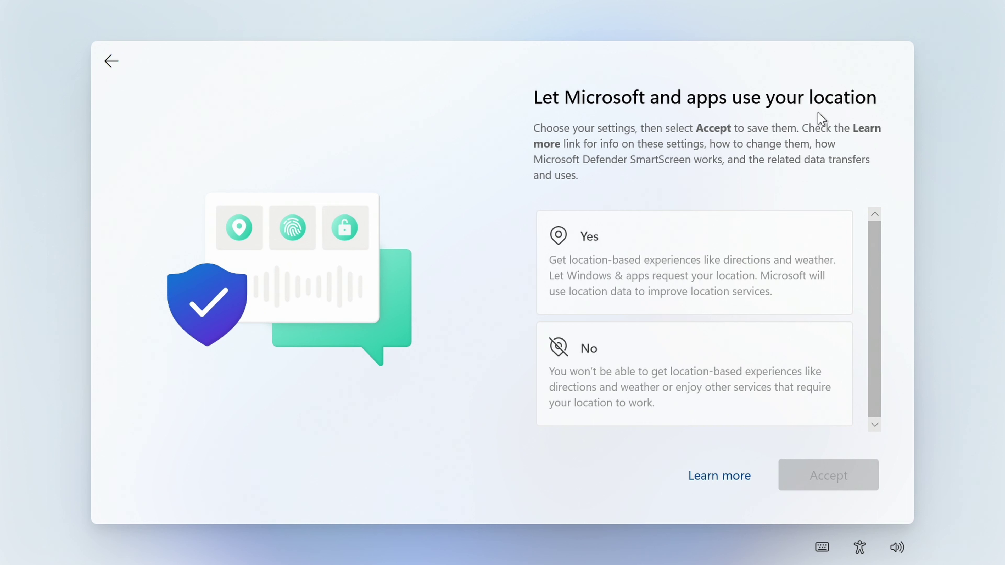
Deny Microsoft and apps use of the location and decline Find my device.
click(676, 374)
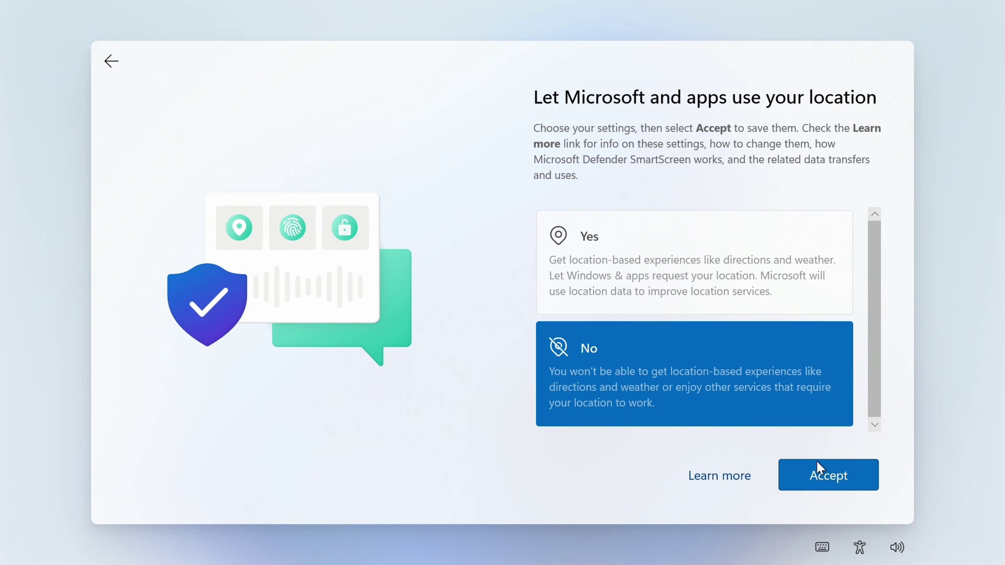
click(829, 481)
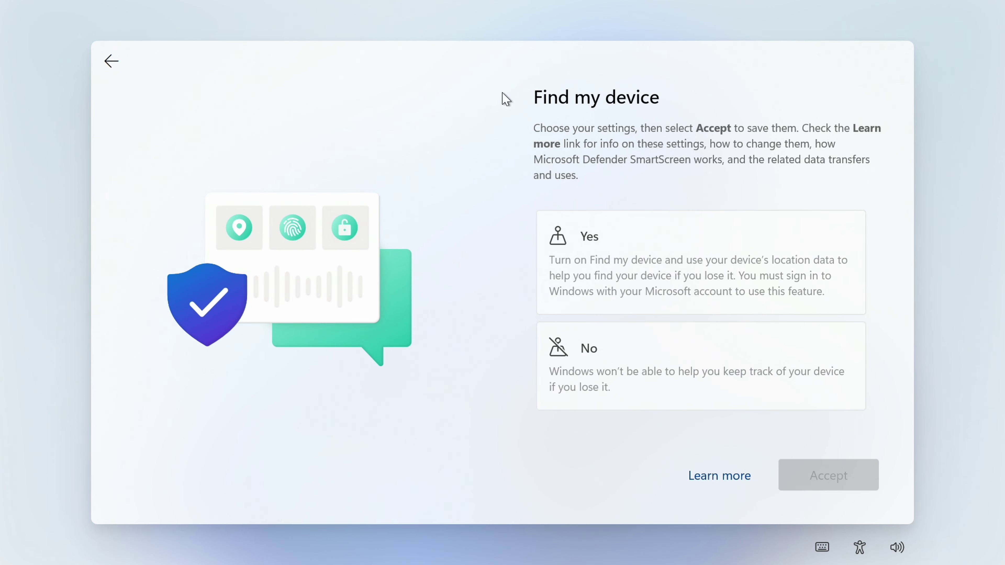
click(655, 379)
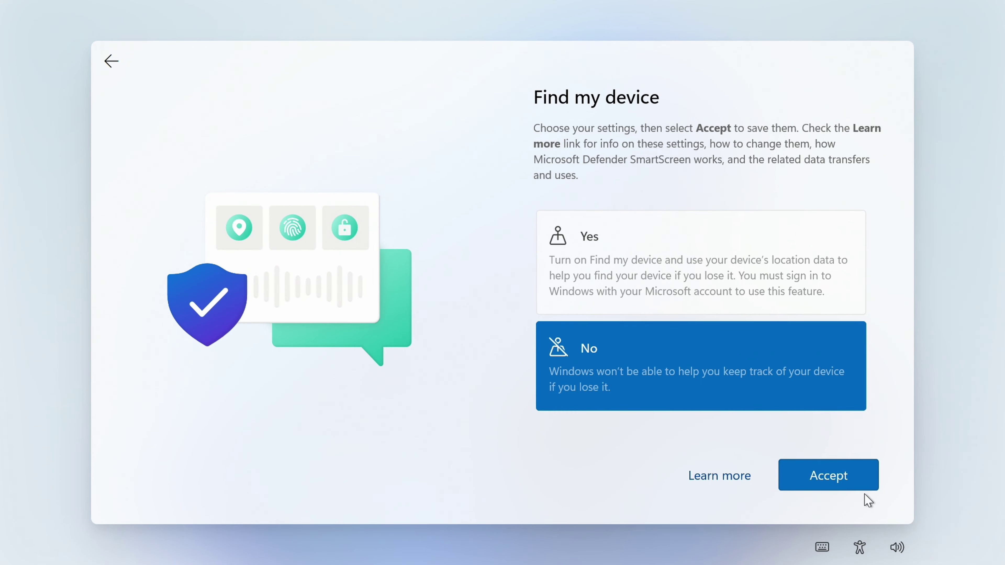
click(841, 485)
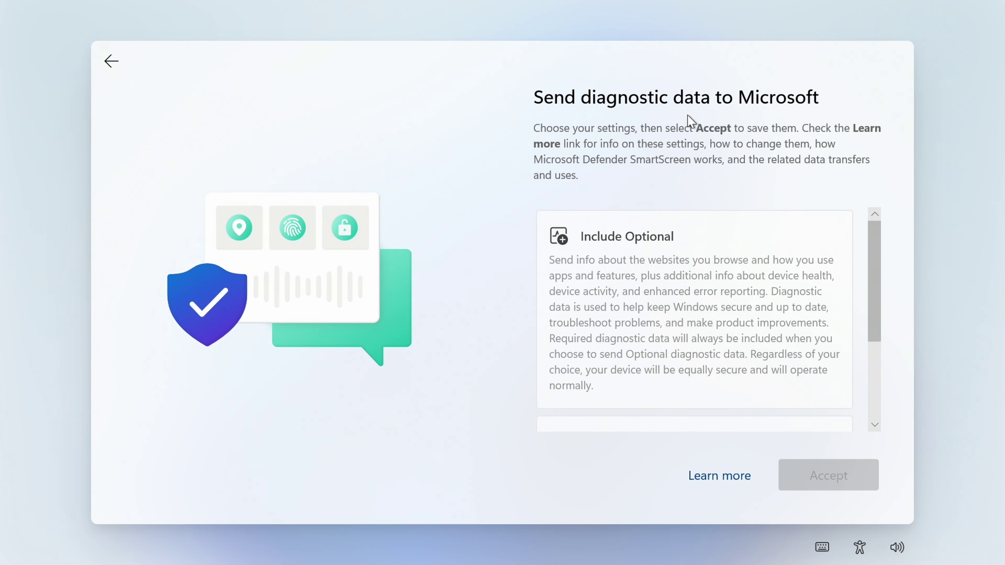
Limit diagnostic data sent to Microsoft to Required only and decline Improve inking & typing.
scroll(700, 319, down, 3)
click(640, 362)
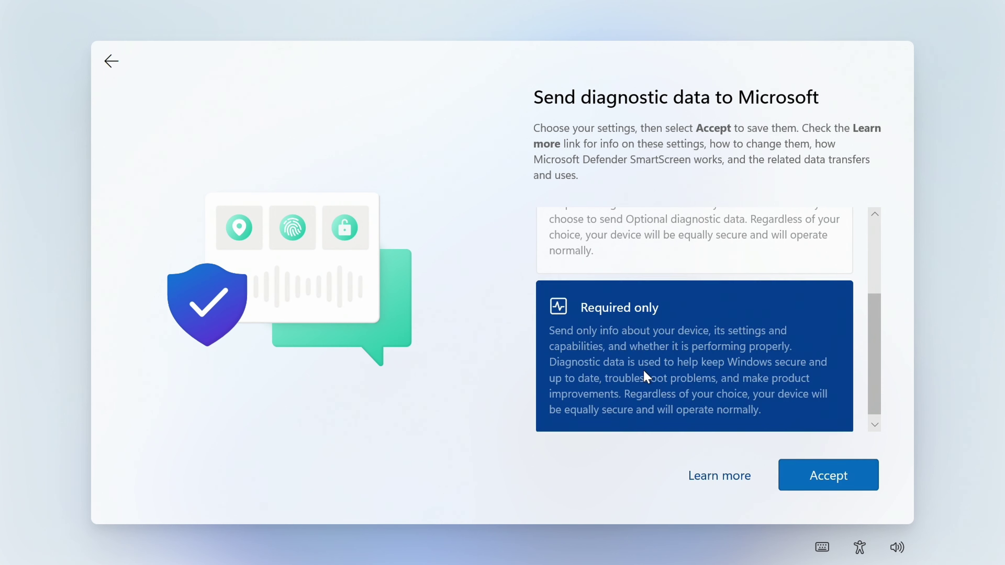
click(851, 489)
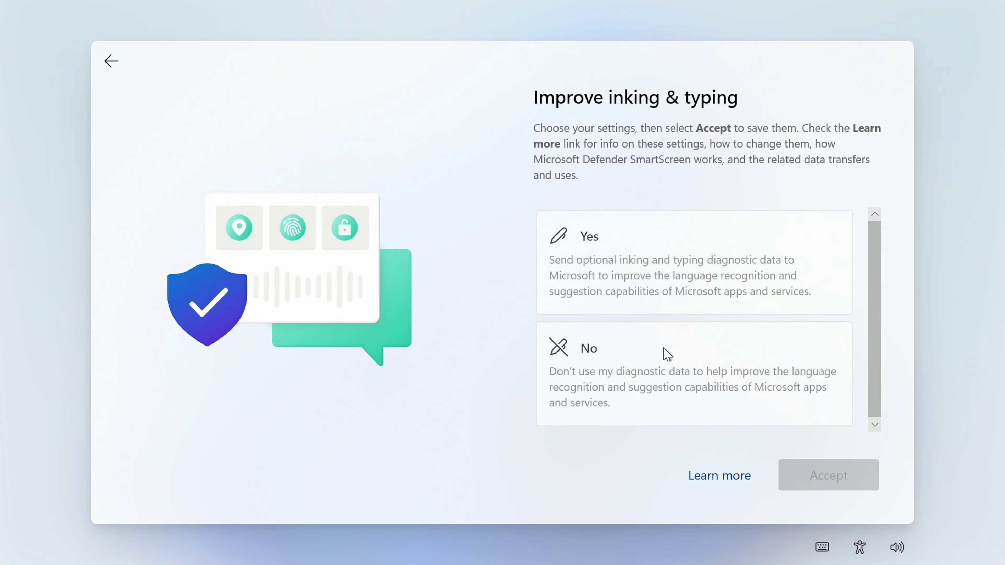
click(662, 388)
click(853, 490)
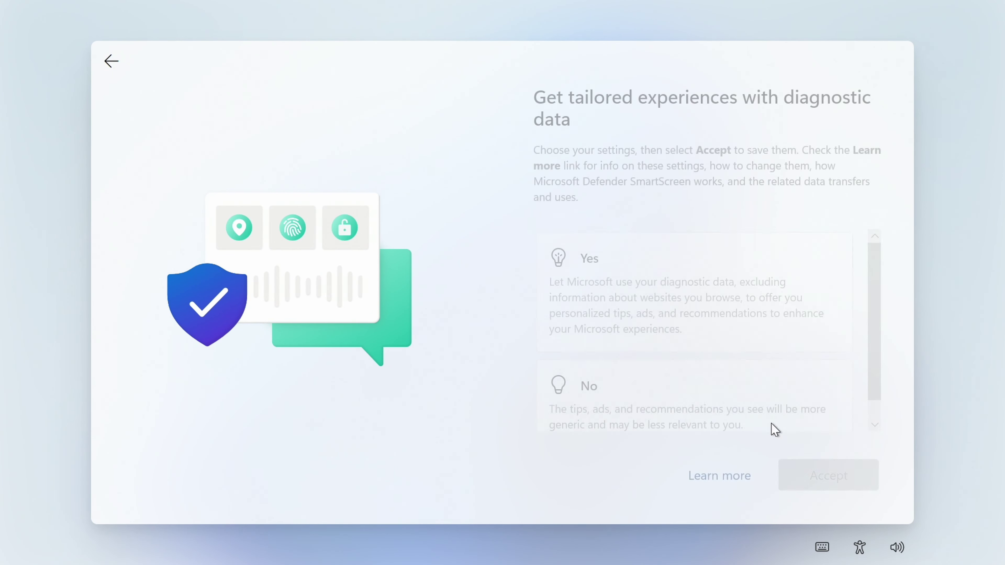
Decline tailored experiences with diagnostic data and app use of the advertising ID.
click(704, 426)
click(872, 491)
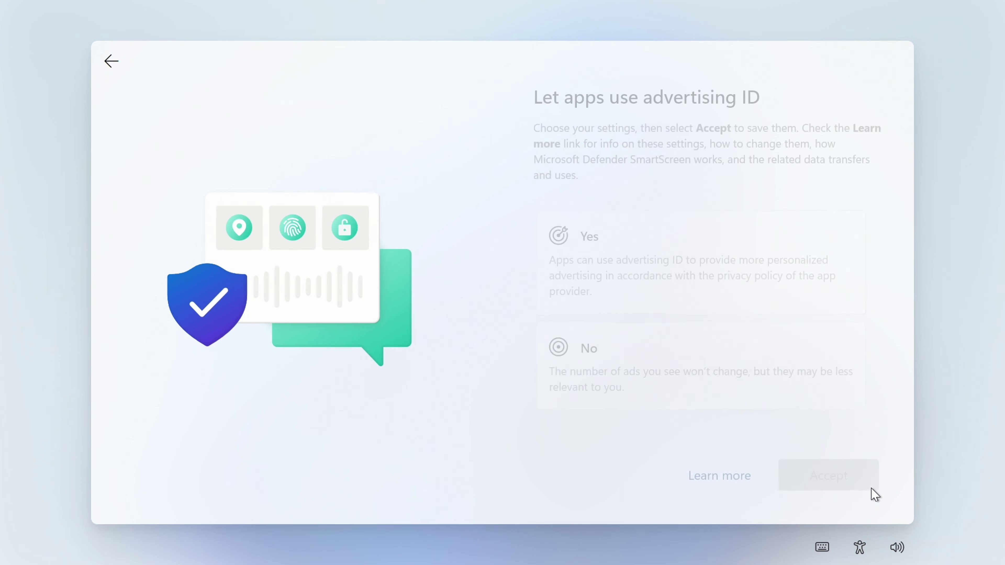
click(677, 384)
click(819, 463)
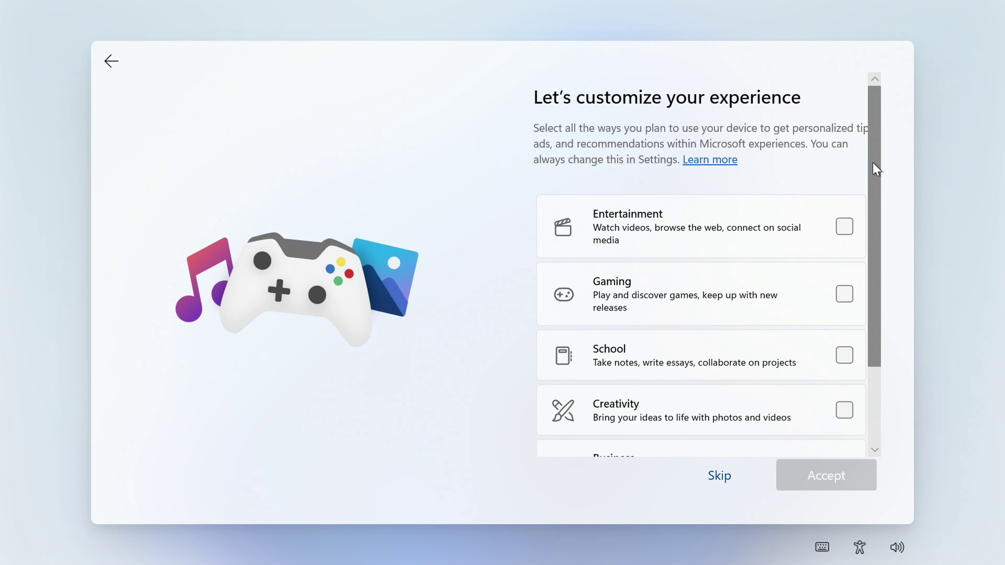
Accept the OneDrive folder backup and skip both the experience customization and the PC Game Pass offer.
scroll(875, 170, down, 3)
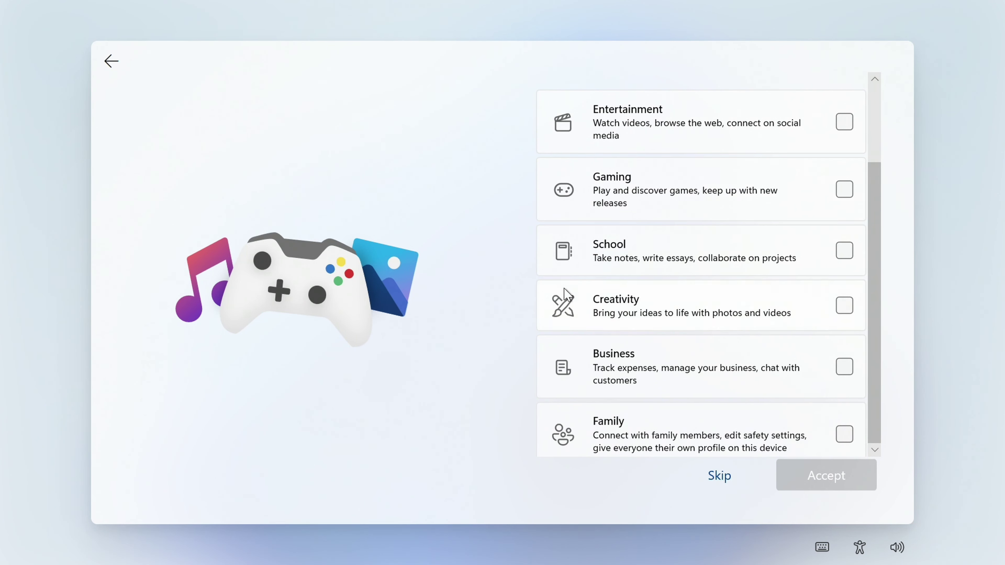
click(718, 476)
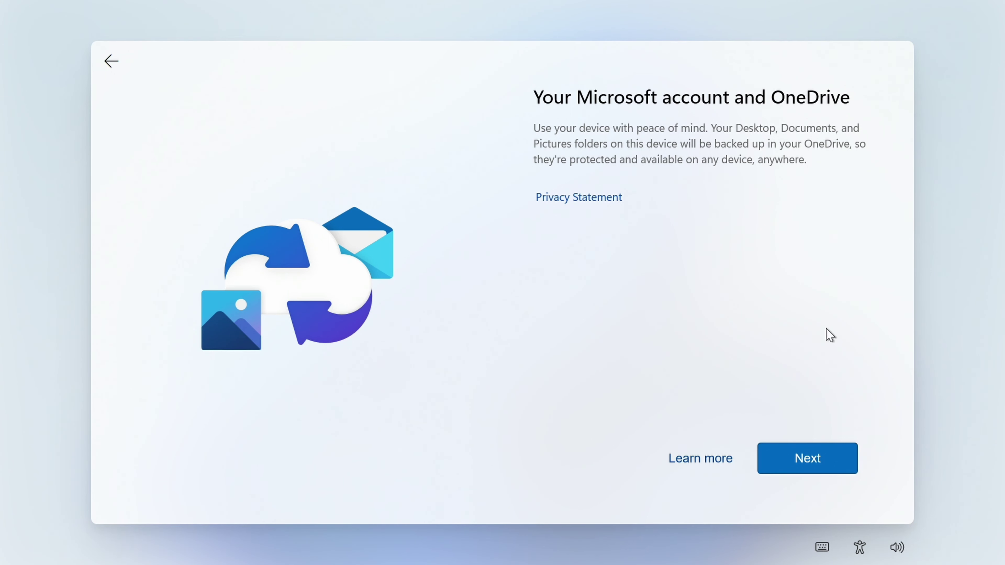
click(826, 461)
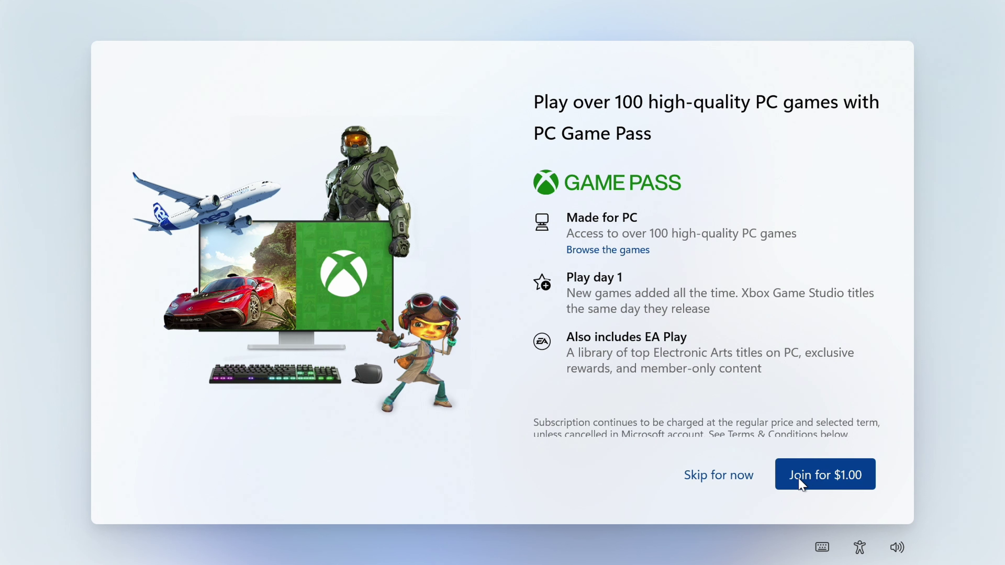
click(711, 478)
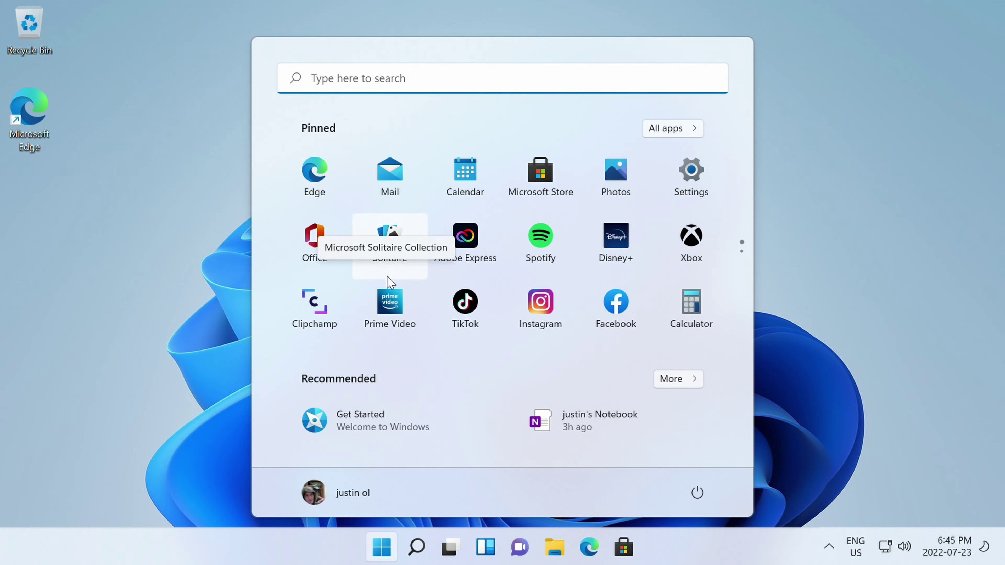
Check the pending updates on the Windows Update page in Settings and close Settings.
click(692, 186)
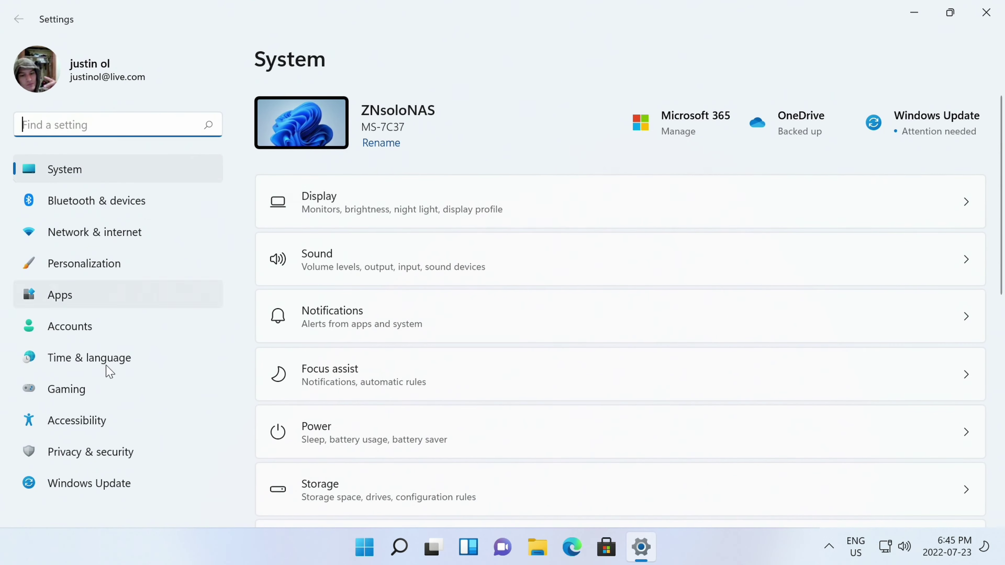
click(102, 484)
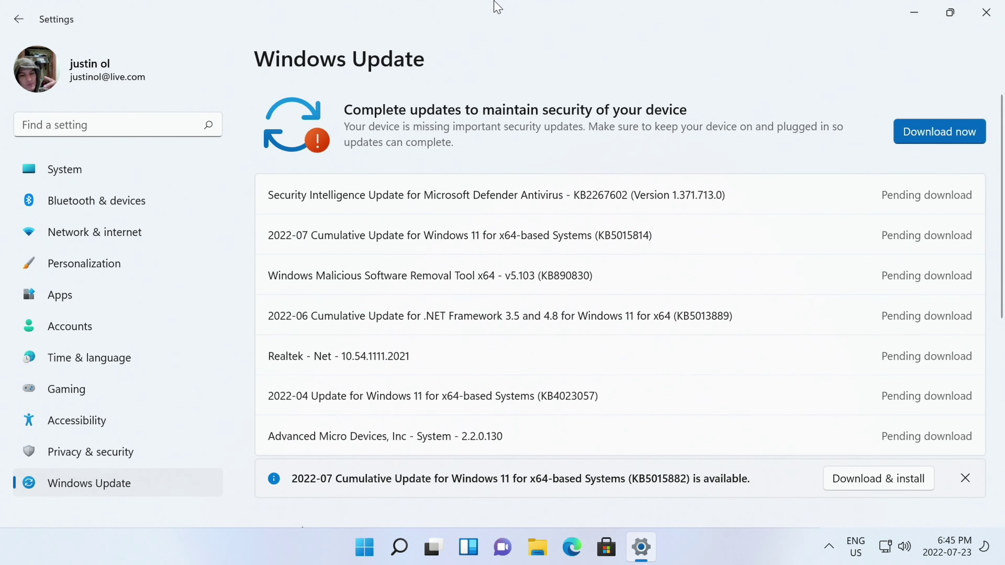
drag(359, 18, 395, 184)
key(alt+F4)
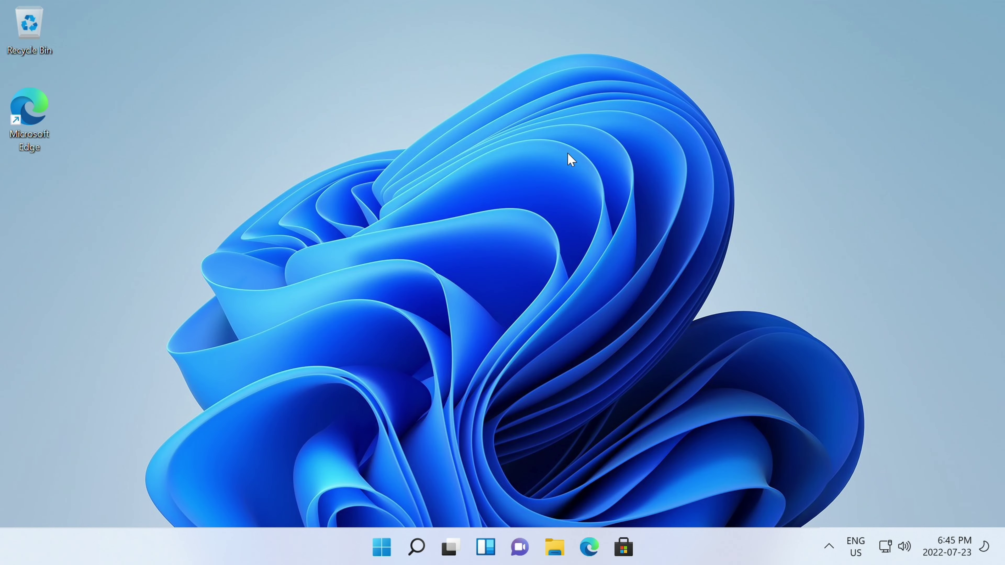